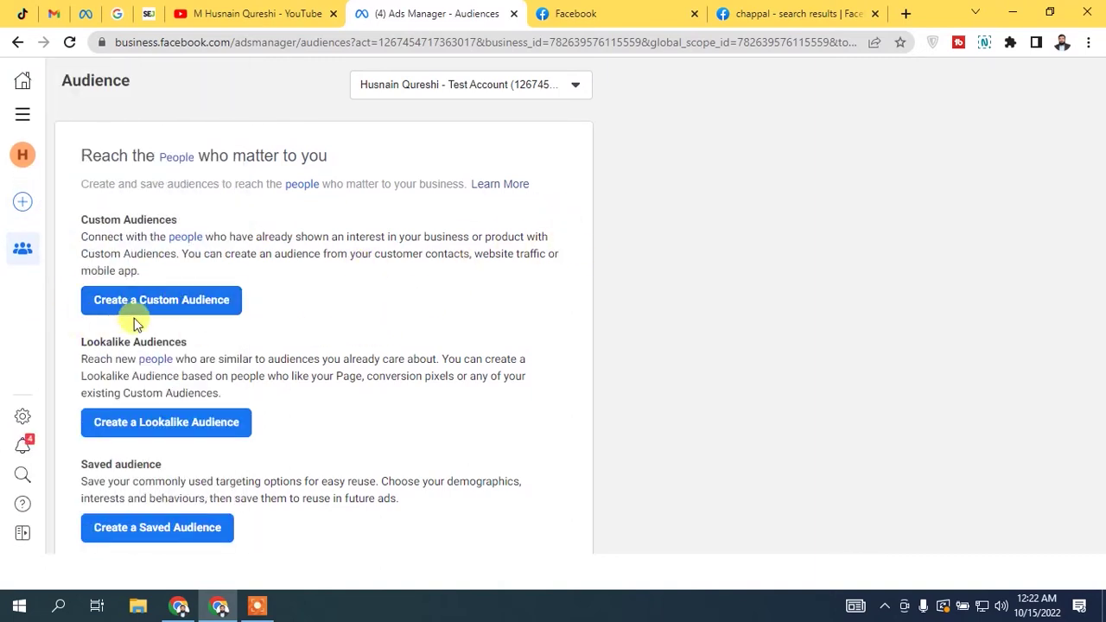
Start a new custom audience with Website as its source
left_click(172, 301)
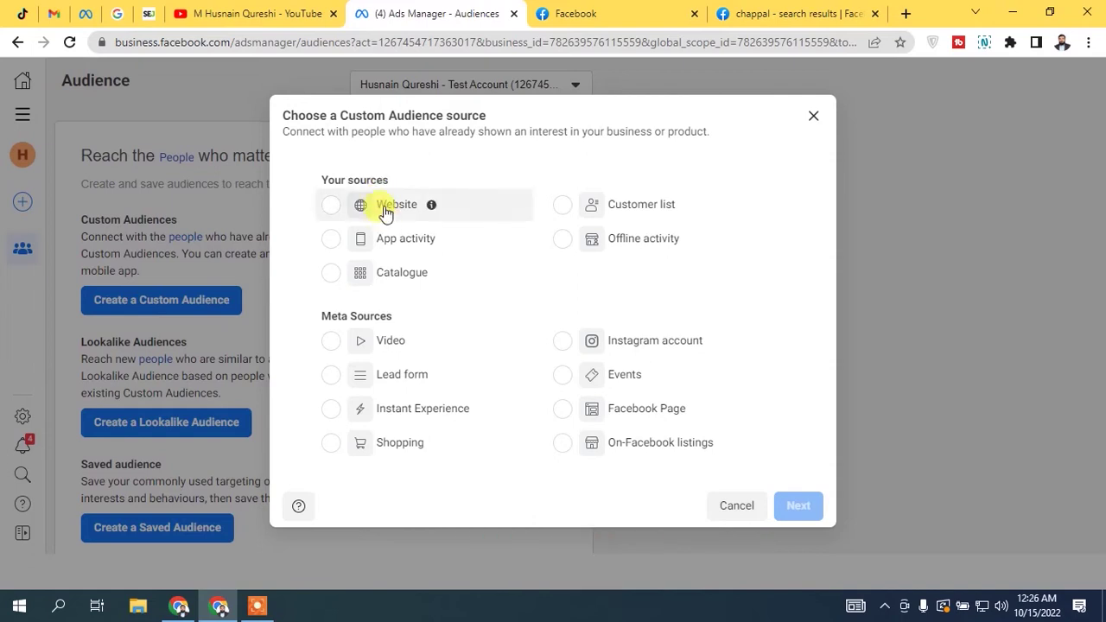
left_click(384, 210)
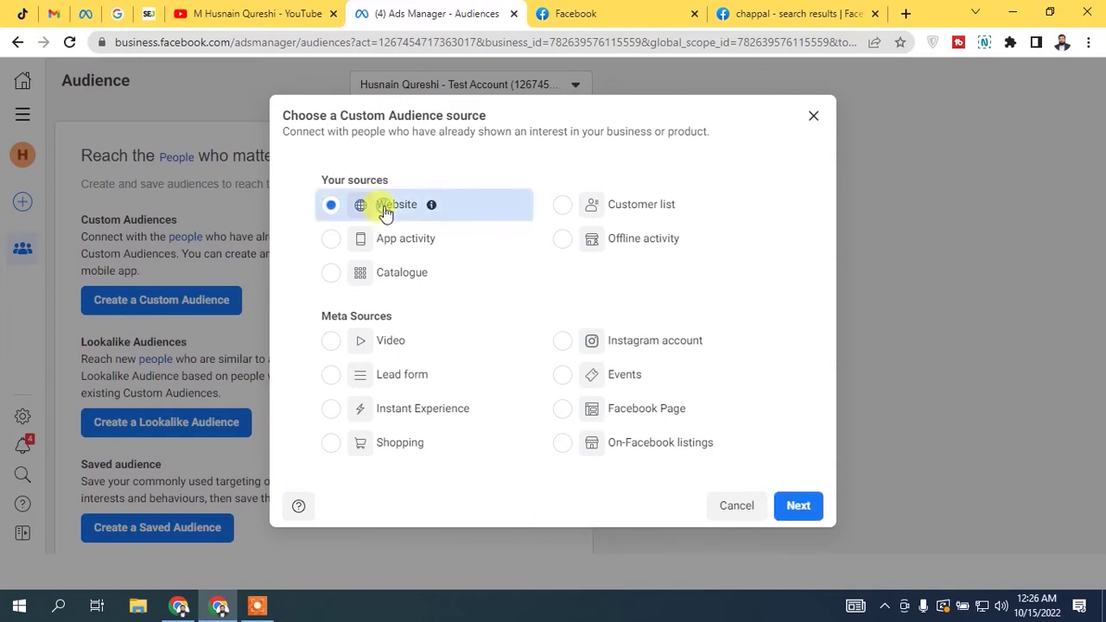
left_click(798, 507)
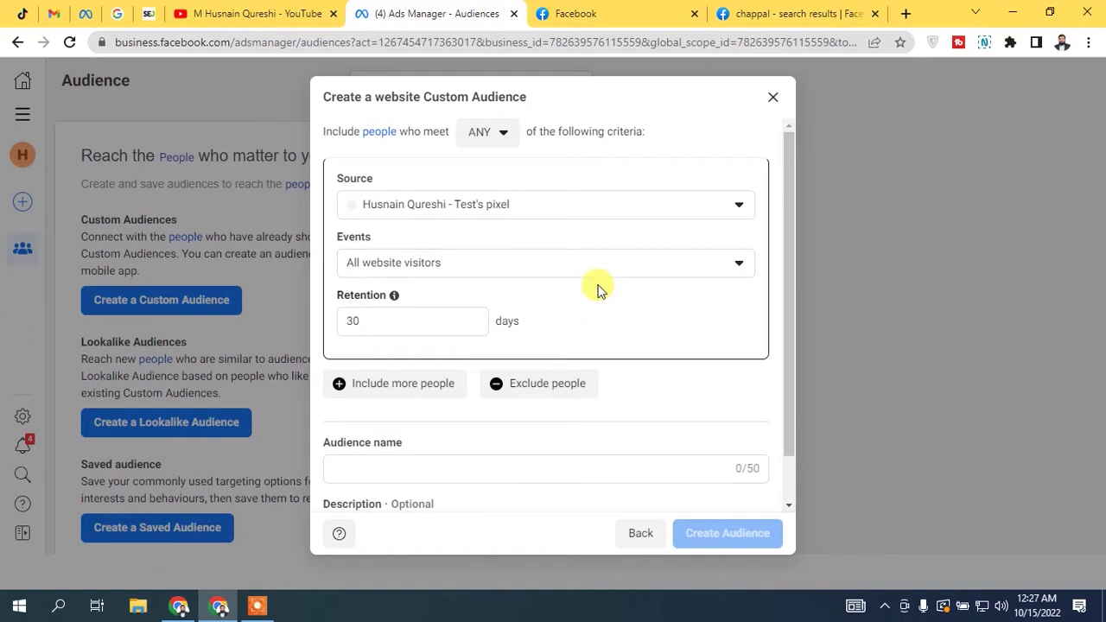
Review the available pixel sources and the ANY/ALL criteria matching options for the website audience
left_click(495, 212)
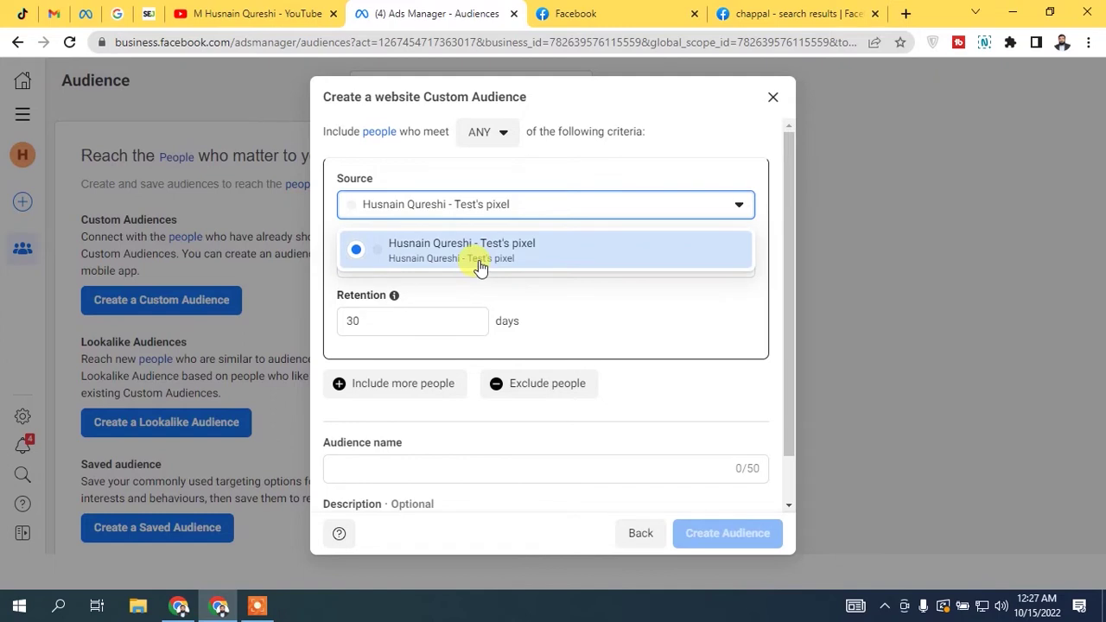
left_click(527, 259)
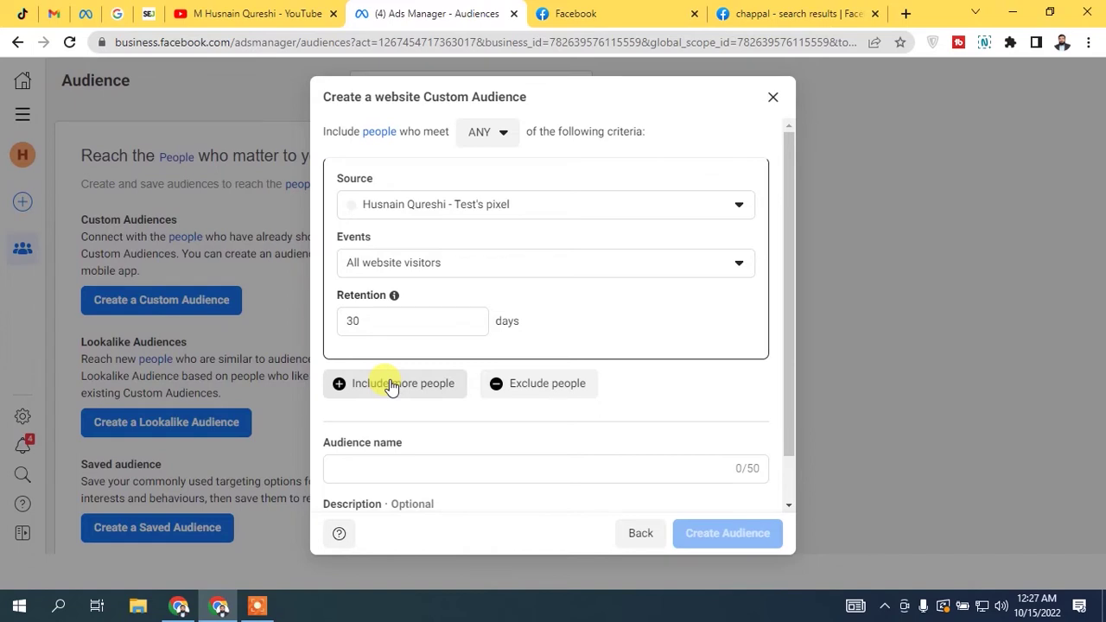
left_click(506, 143)
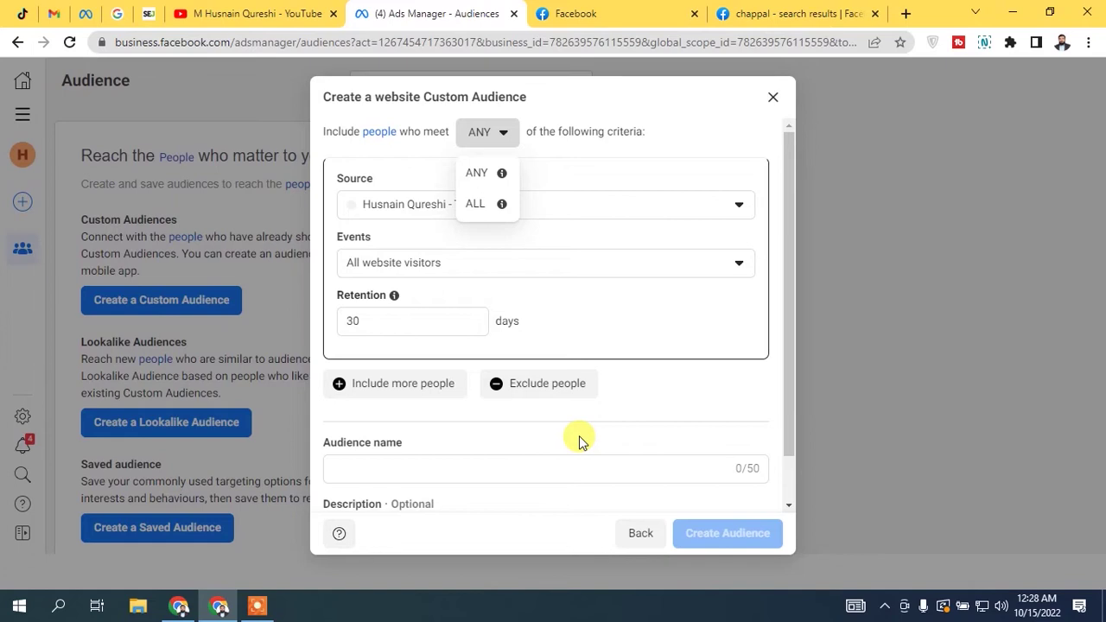
left_click(549, 145)
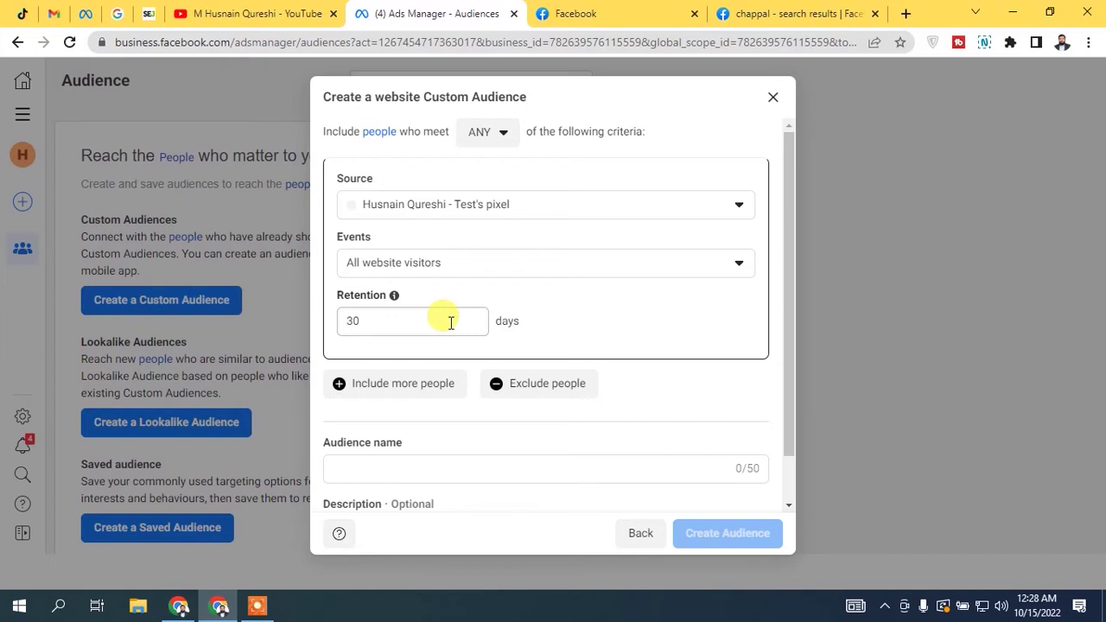
scroll(561, 285, "down", 1)
scroll(510, 298, "up", 1)
Set the audience event to People who visited specific web pages
left_click(456, 266)
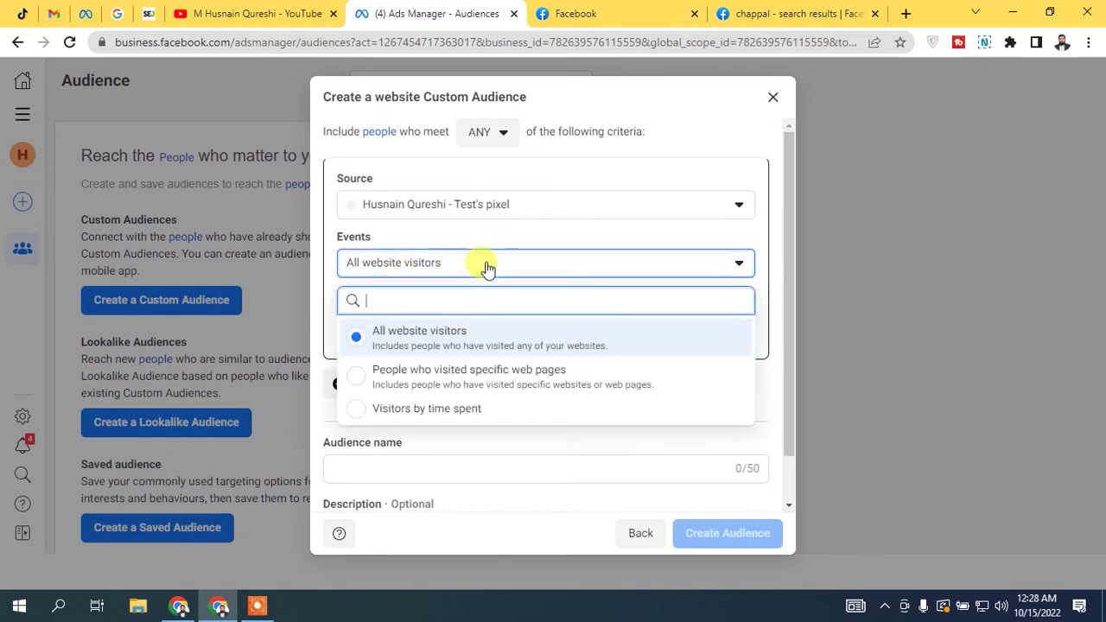
left_click(531, 380)
scroll(518, 375, "down", 2)
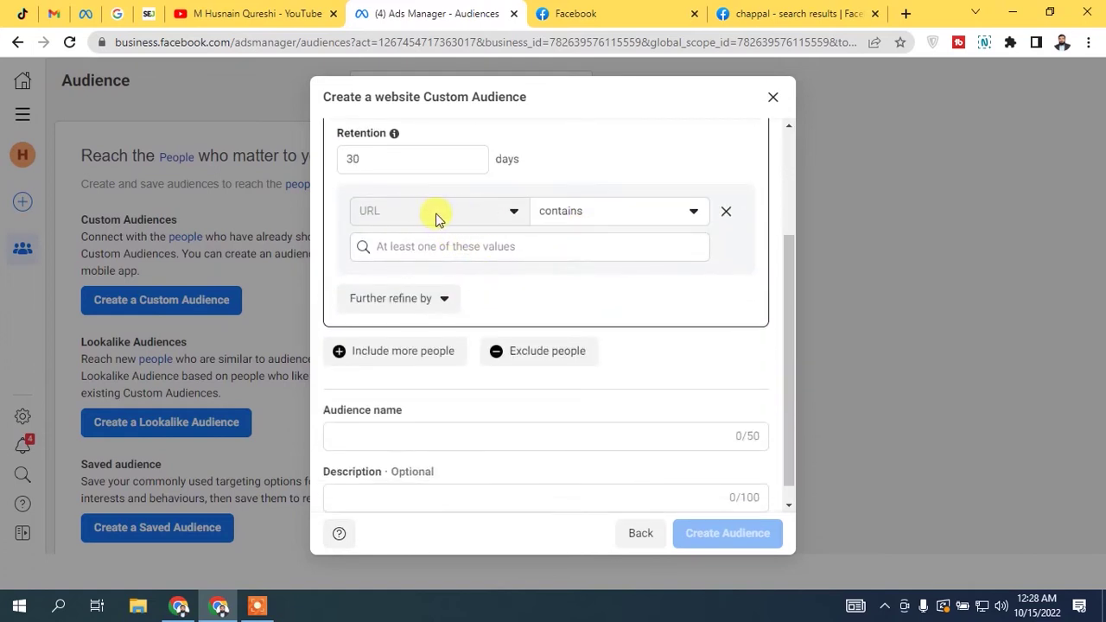
Add a URL condition for pages whose address contains /cart
left_click(591, 210)
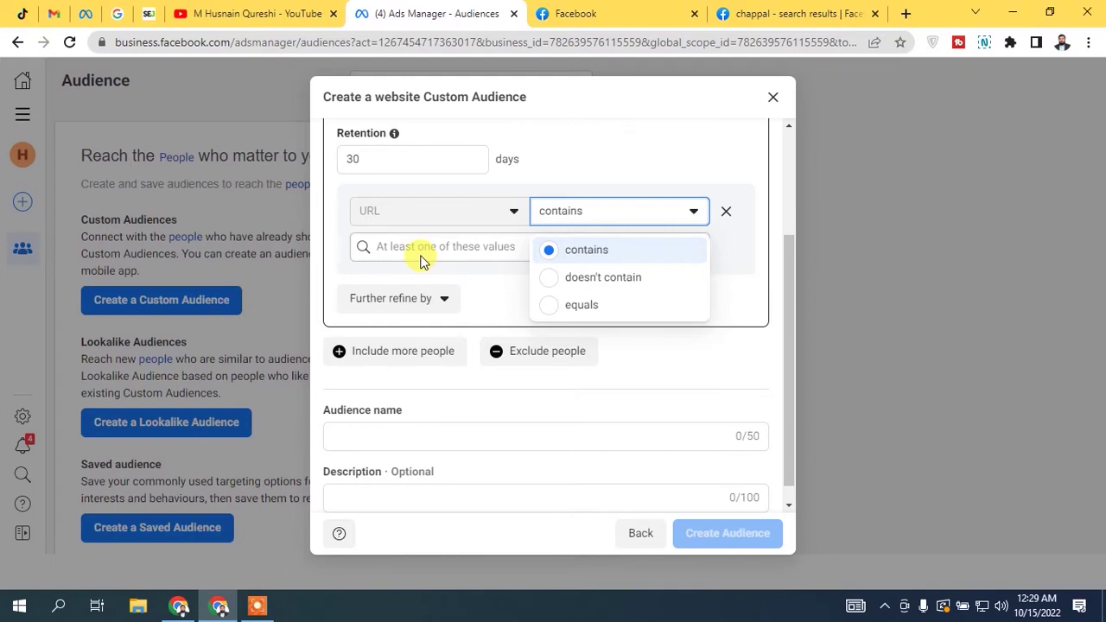
left_click(457, 250)
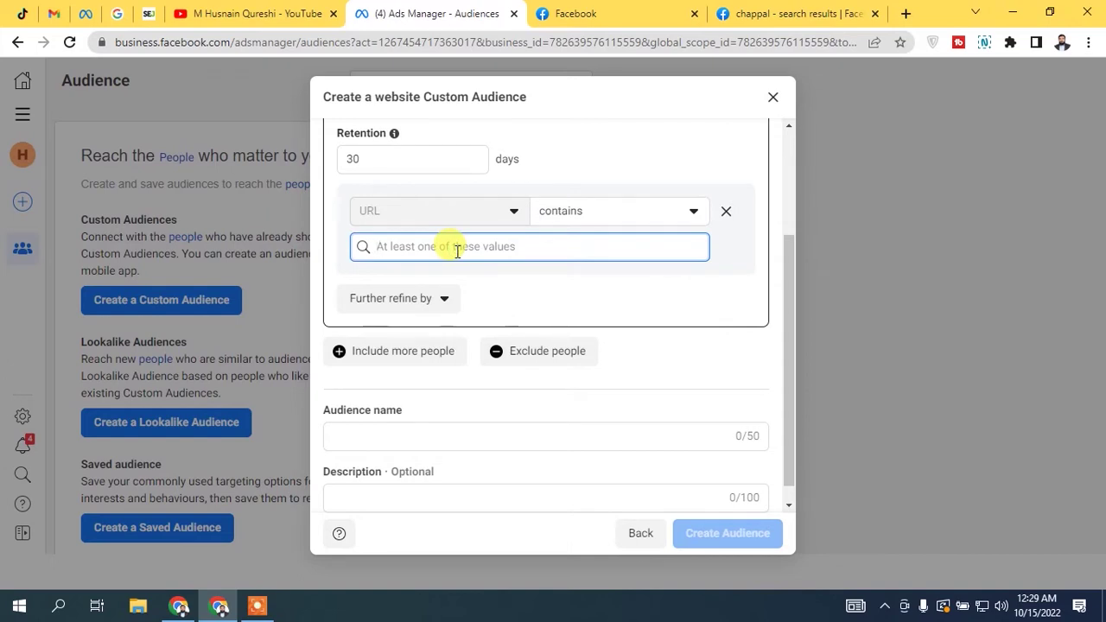
type("cart")
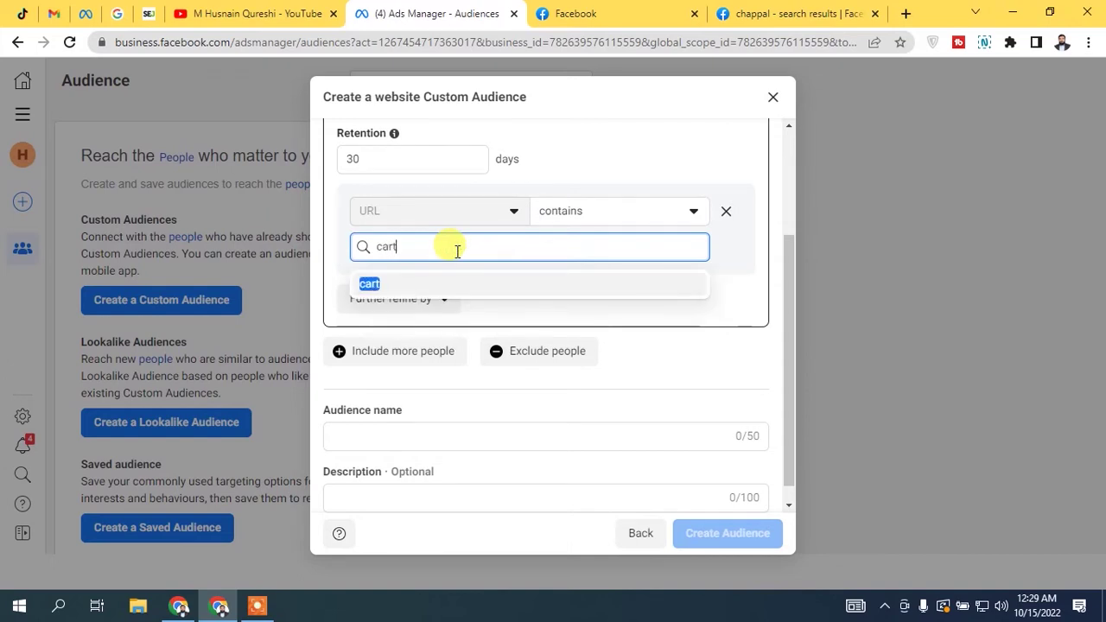
key("Home")
type("/")
left_click(499, 282)
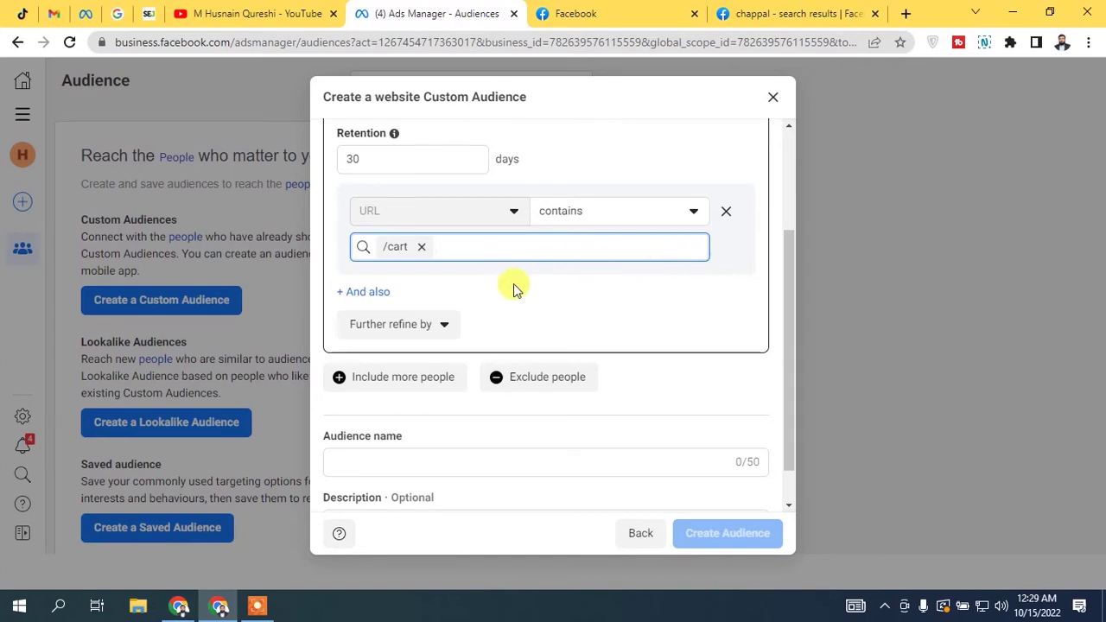
Remove the /cart value from the URL condition and check the options for refining the audience further
left_click(423, 248)
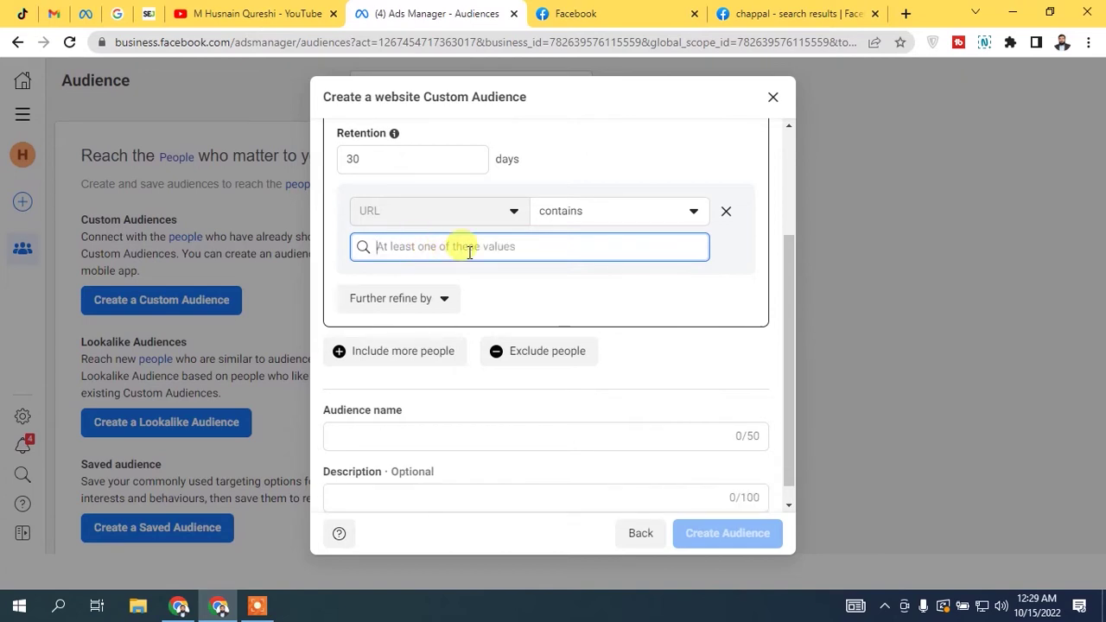
left_click(444, 298)
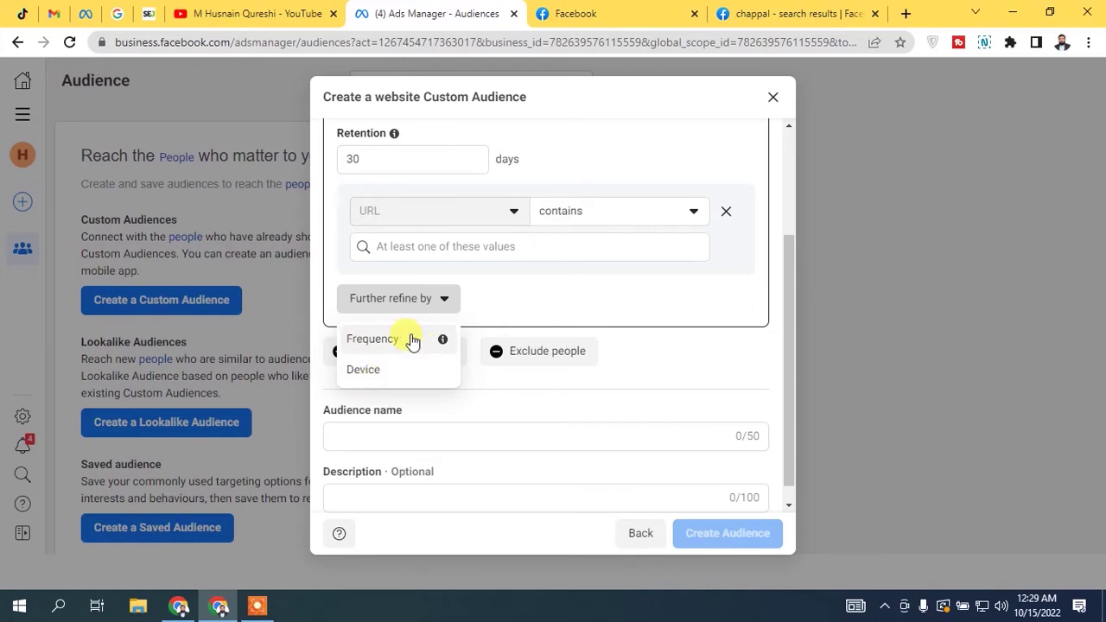
left_click(501, 314)
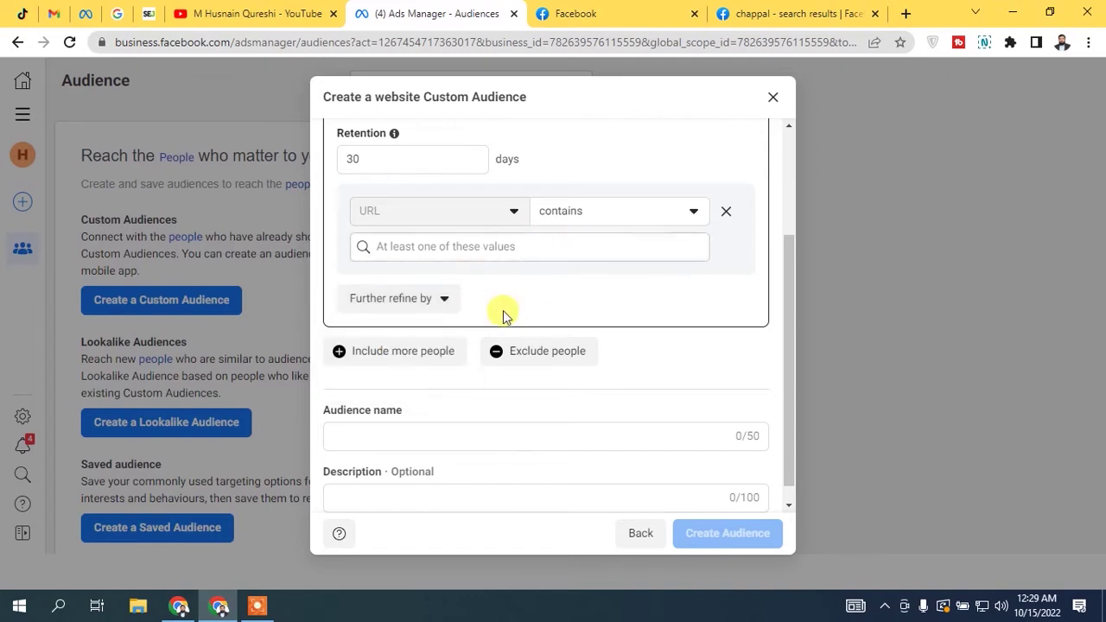
Switch the URL condition's operator to equals and review the other operators
left_click(557, 223)
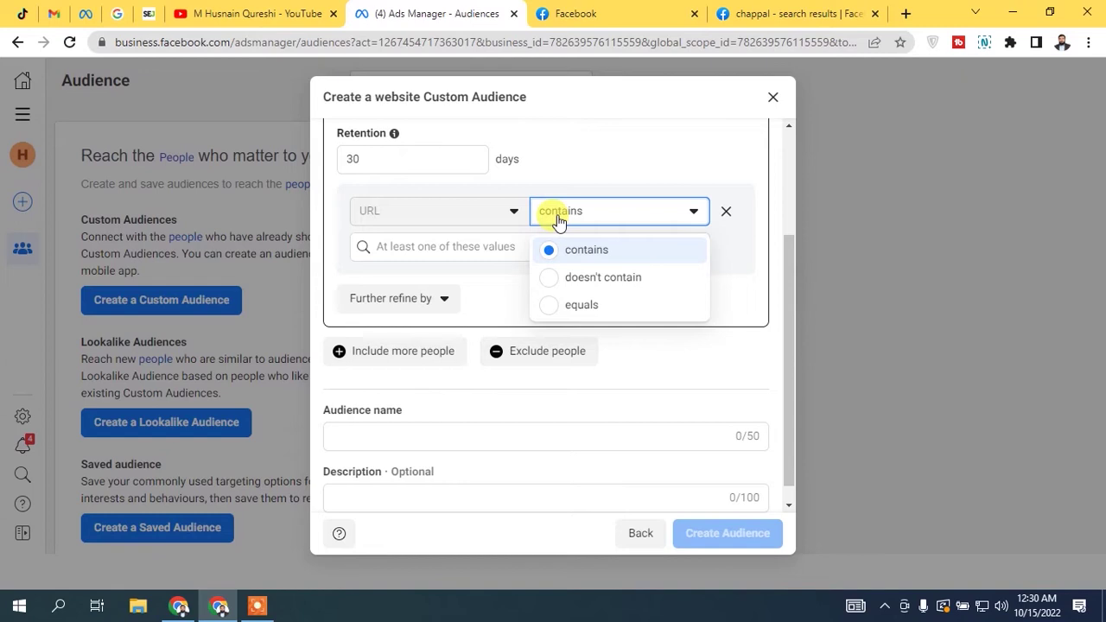
left_click(604, 307)
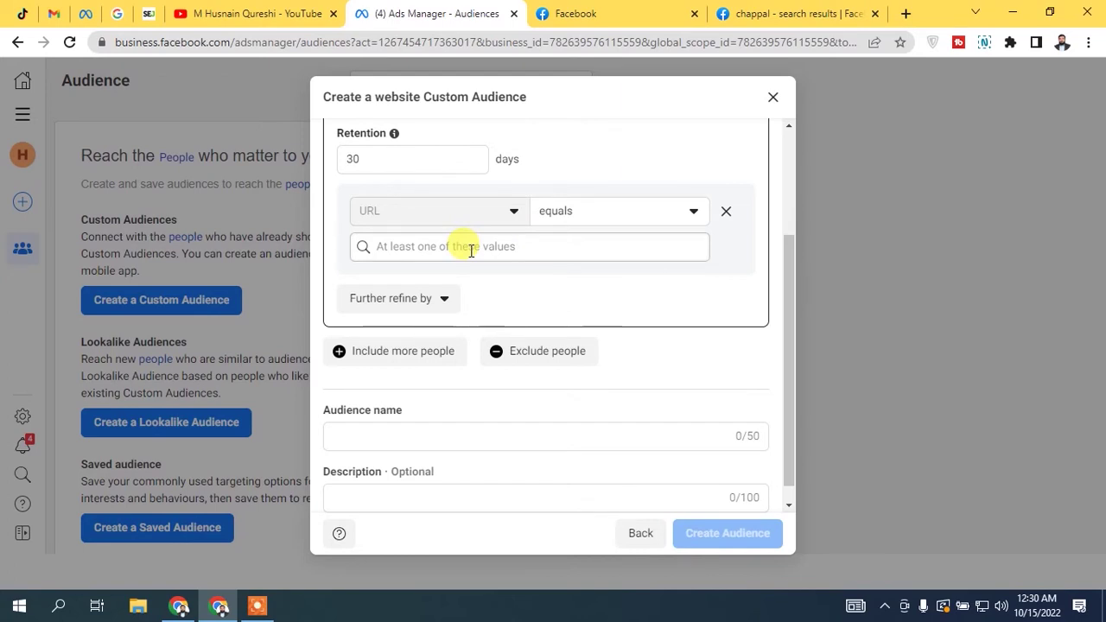
left_click(624, 213)
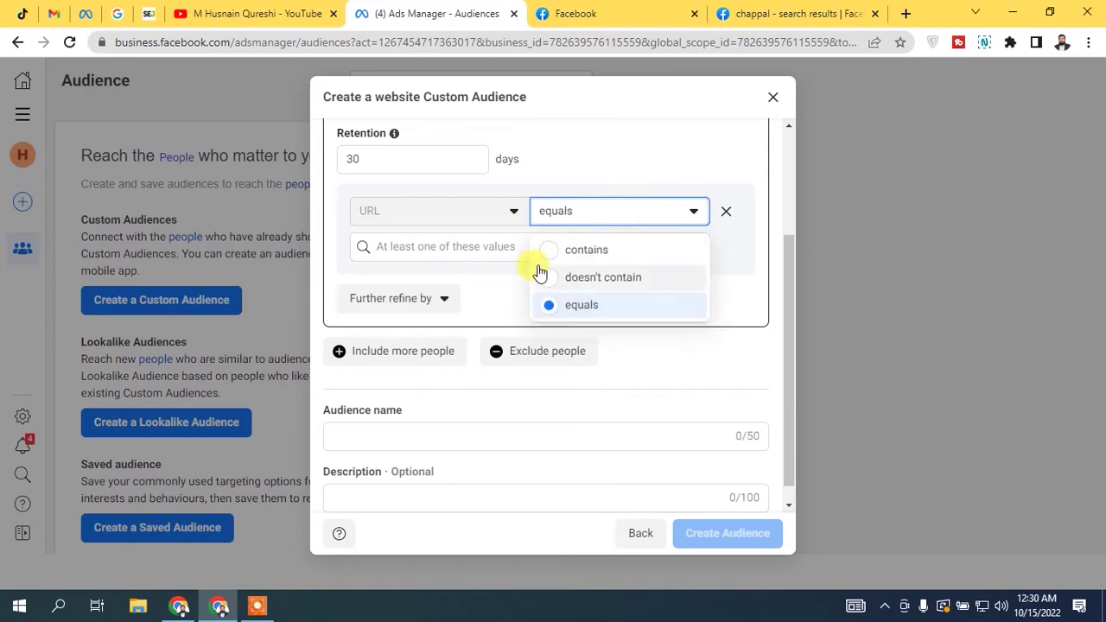
left_click(555, 144)
scroll(509, 200, "up", 3)
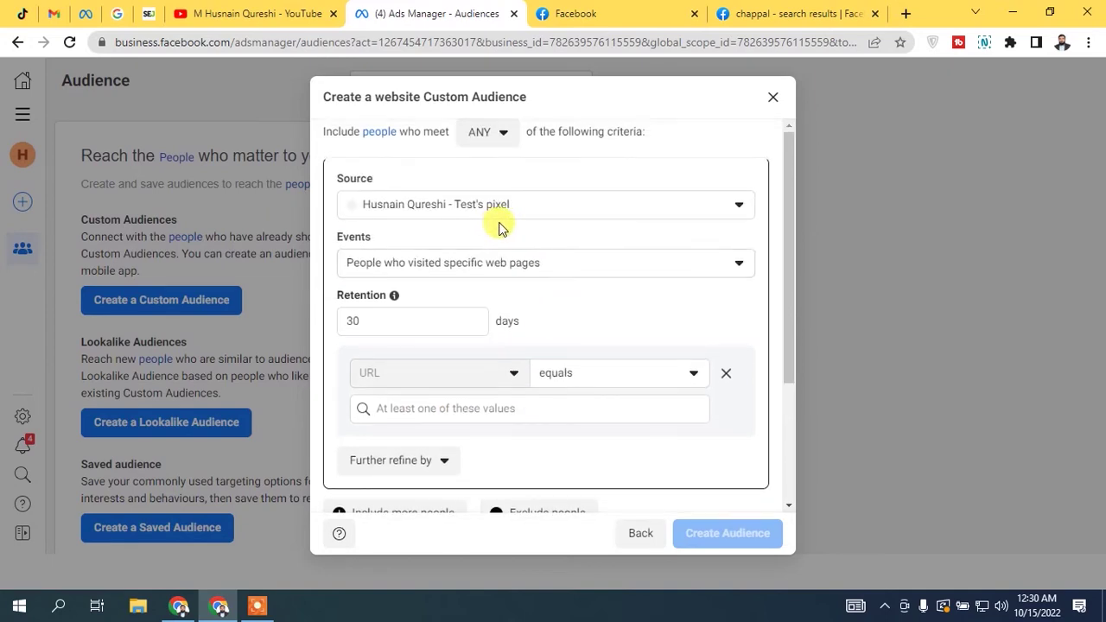
Change the audience event to Visitors by time spent and review its percentile and event choices
left_click(482, 269)
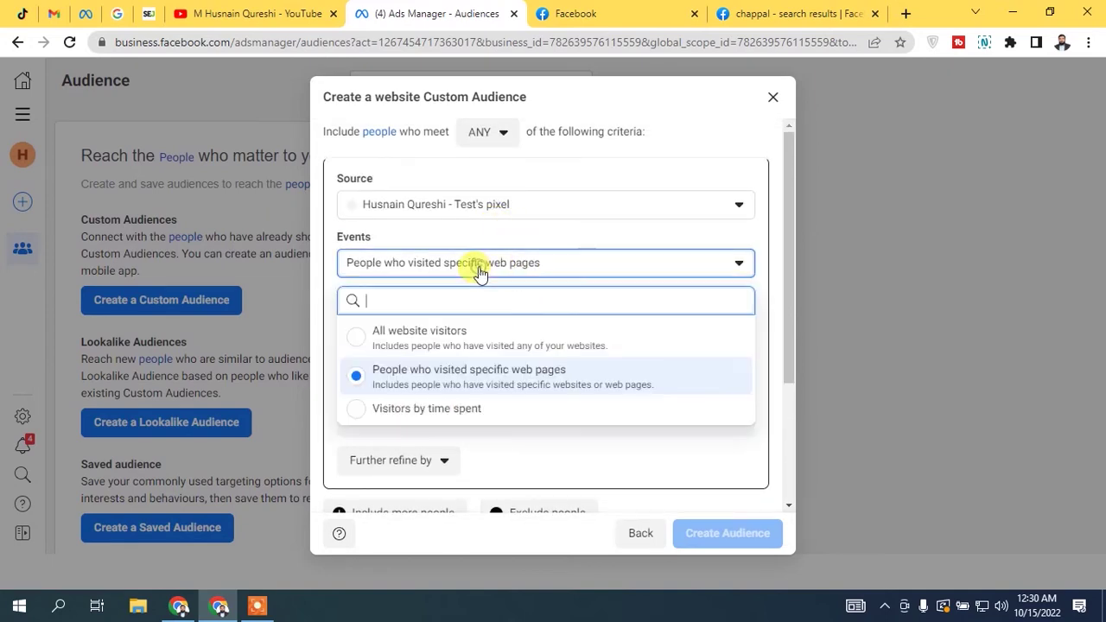
left_click(423, 416)
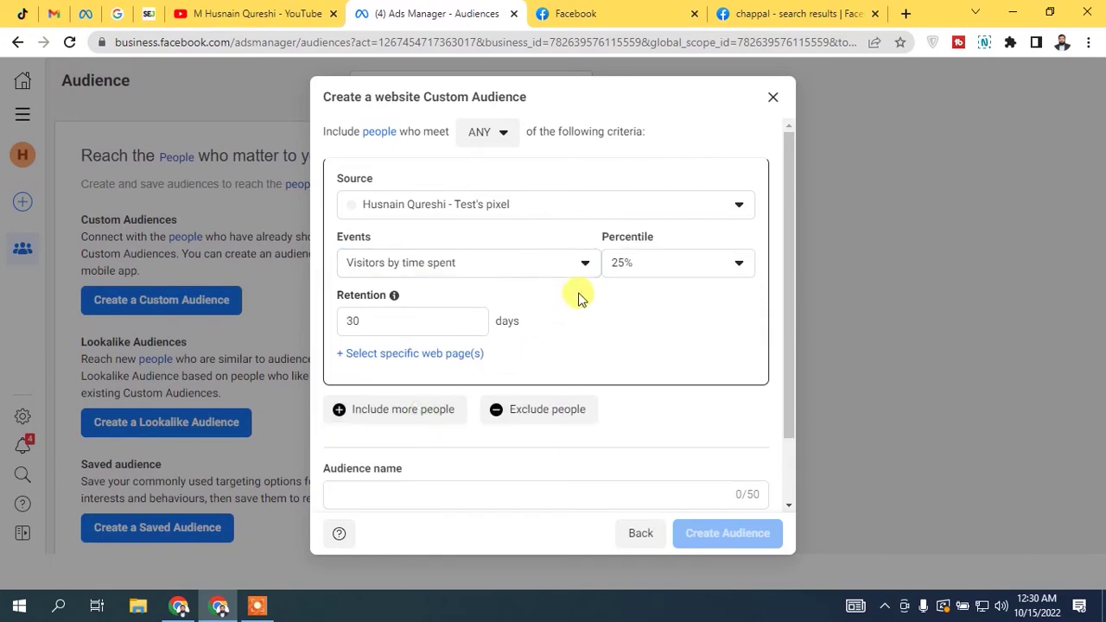
left_click(662, 264)
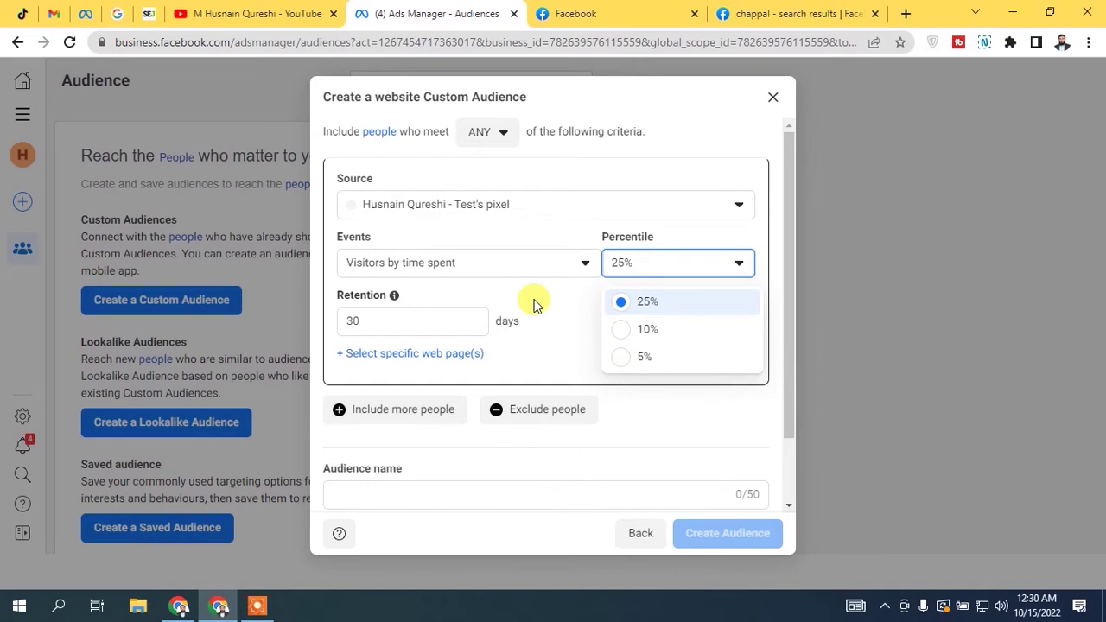
left_click(686, 261)
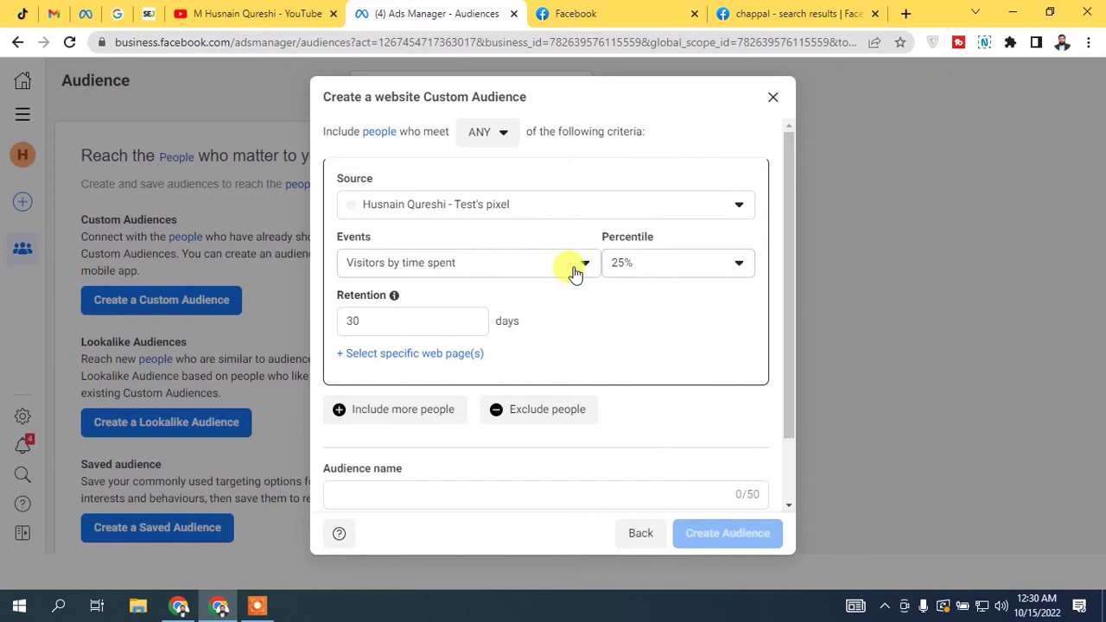
left_click(431, 262)
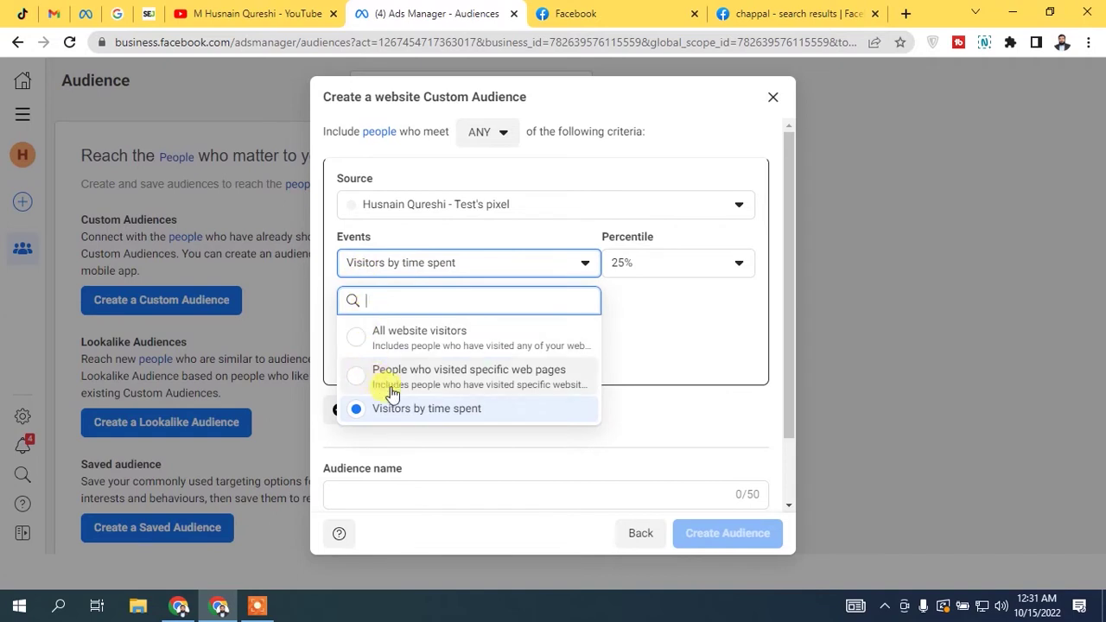
left_click(462, 263)
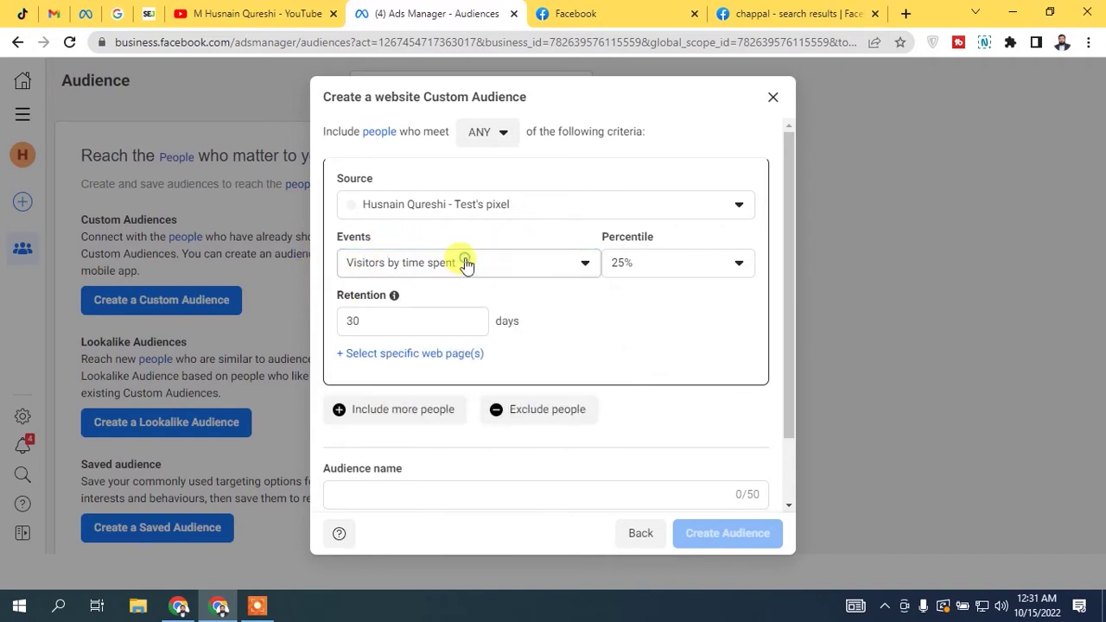
Try adding an extra include group and an exclude group to the audience, removing each one again
left_click(393, 412)
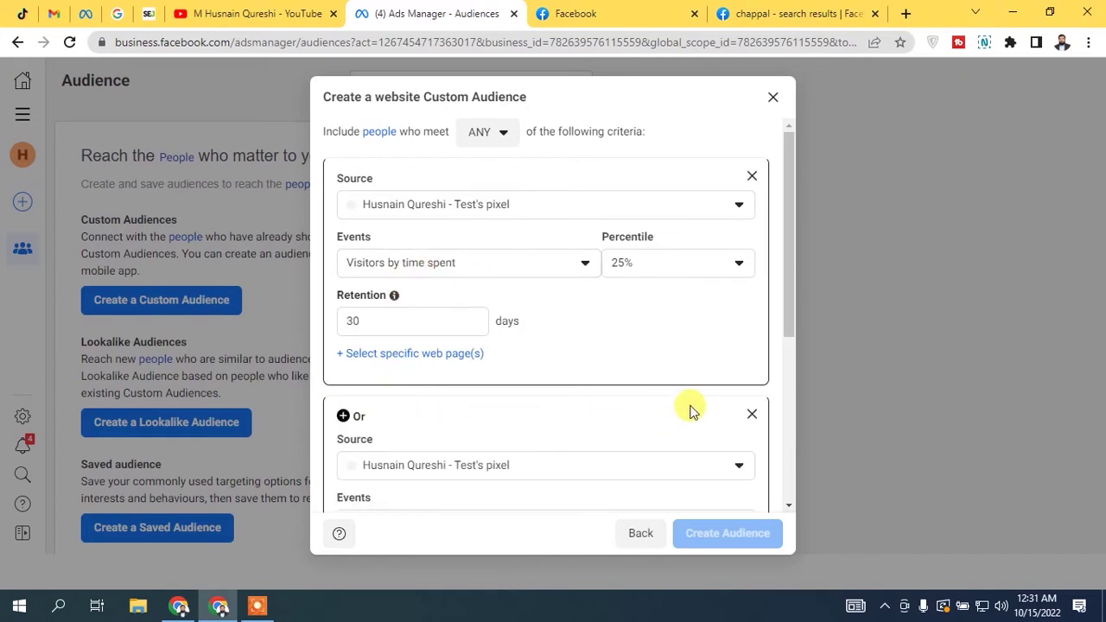
left_click(757, 411)
left_click(553, 410)
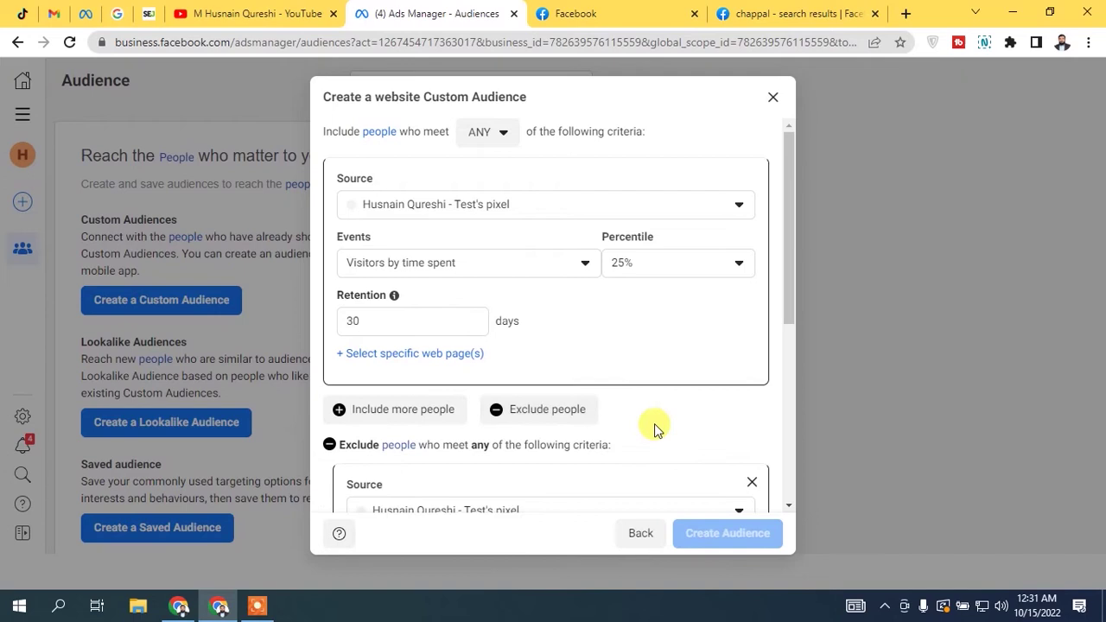
left_click(752, 482)
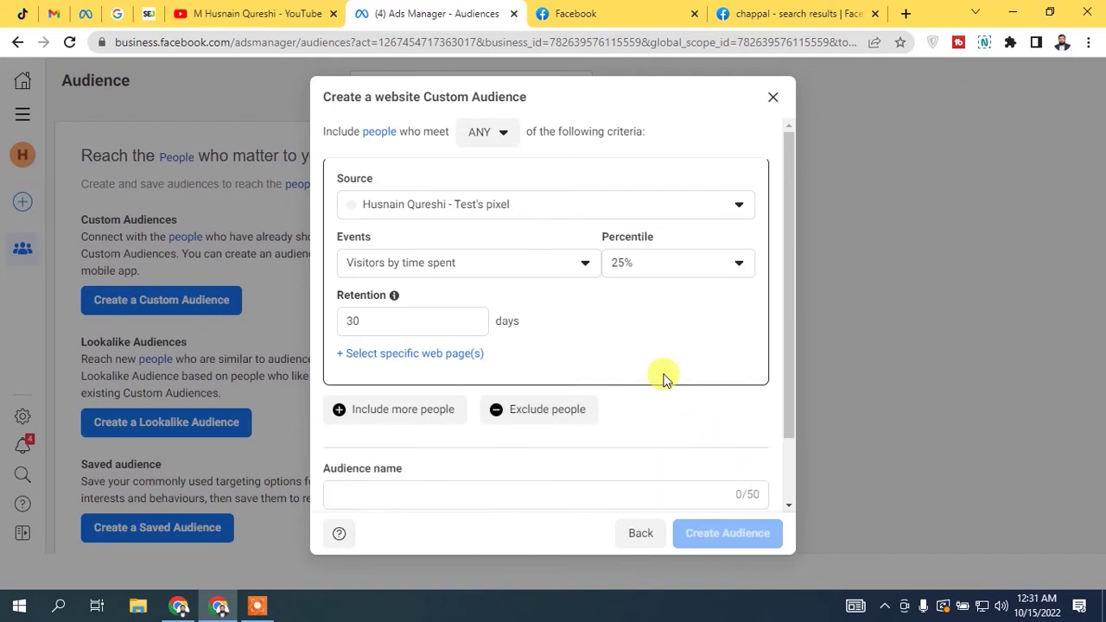
Return to the audience source selection and start a custom audience from a Customer list instead
scroll(553, 303, "down", 2)
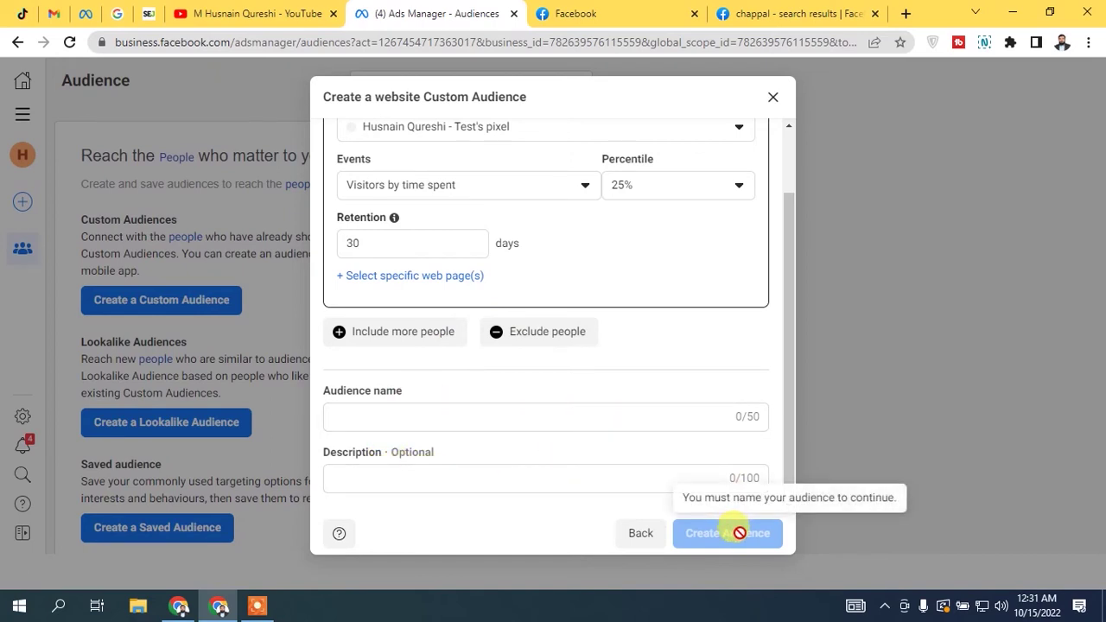
scroll(590, 256, "up", 2)
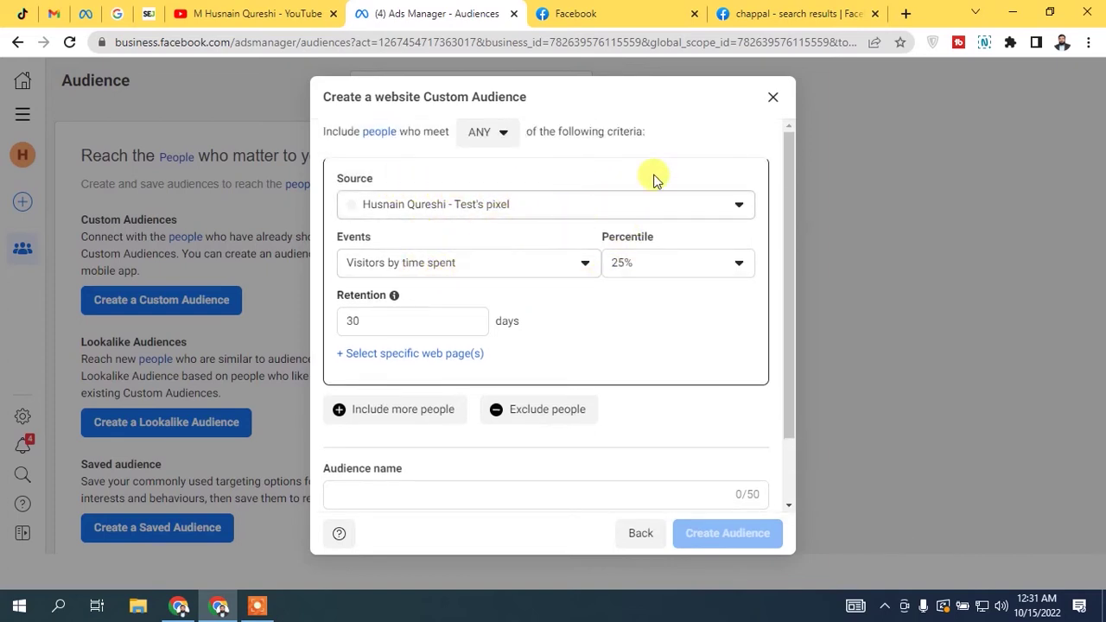
left_click(641, 533)
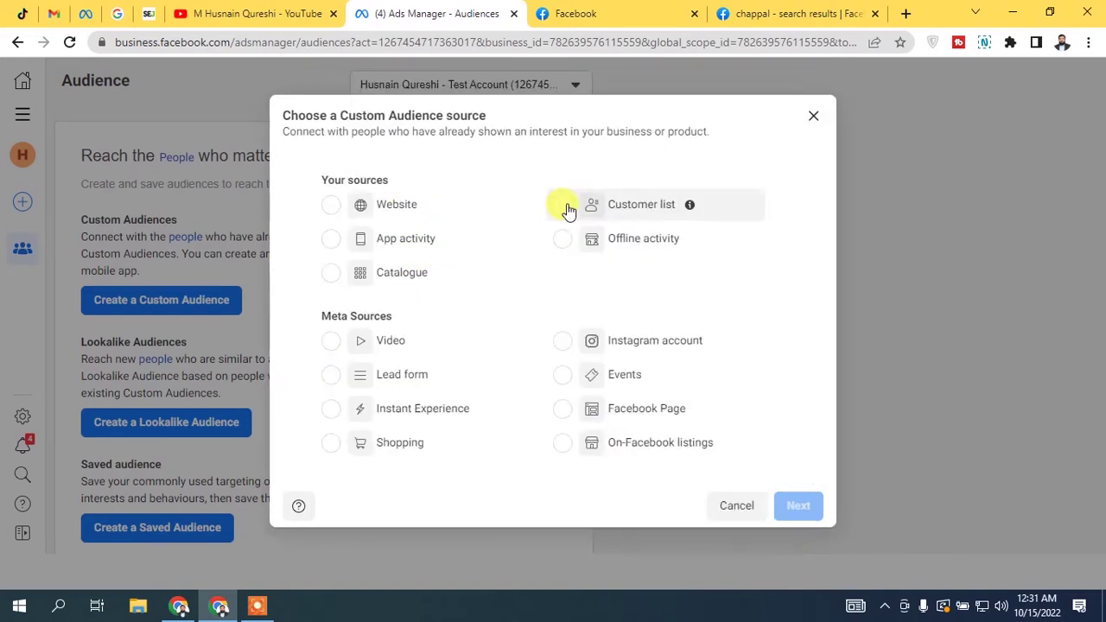
left_click(620, 210)
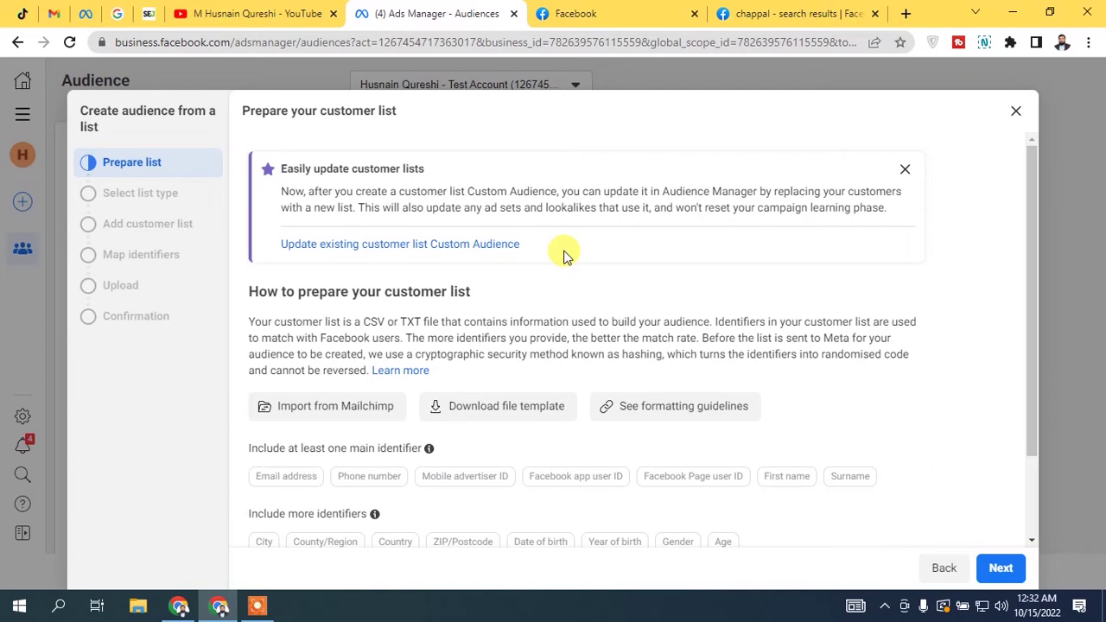
Read the customer list preparation instructions, focusing on the accepted file formats and the identifiers
scroll(563, 253, "down", 2)
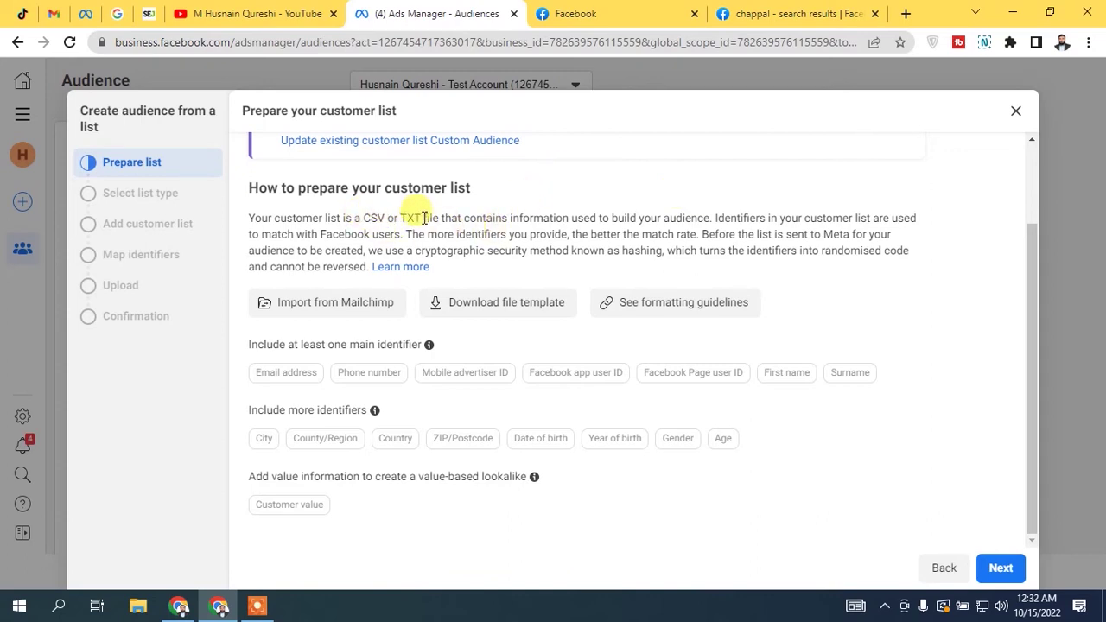
left_click_drag(362, 218, 422, 220)
left_click_drag(354, 218, 480, 219)
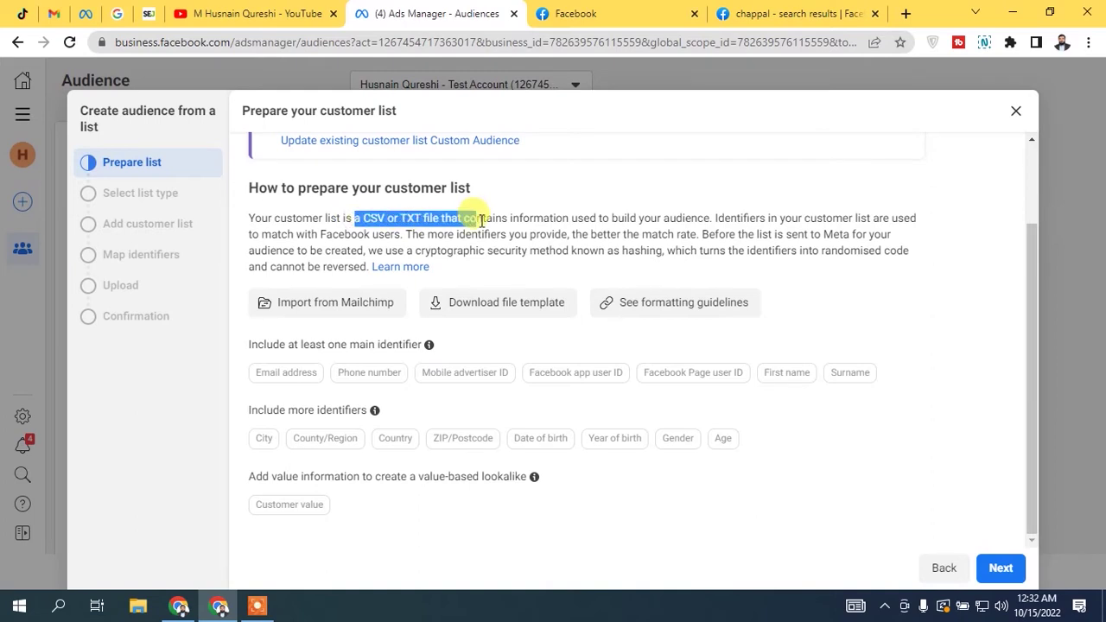
Proceed with a customer list that doesn't include customer value, accept the Custom Audiences Terms and continue to adding the list
left_click(354, 218)
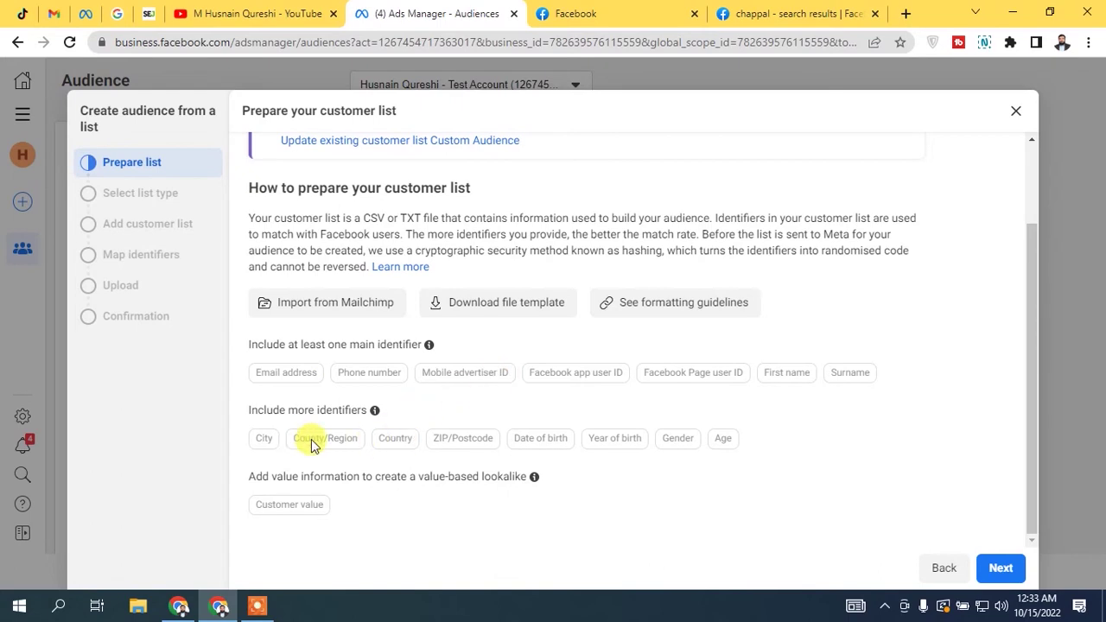
mouse_move(621, 443)
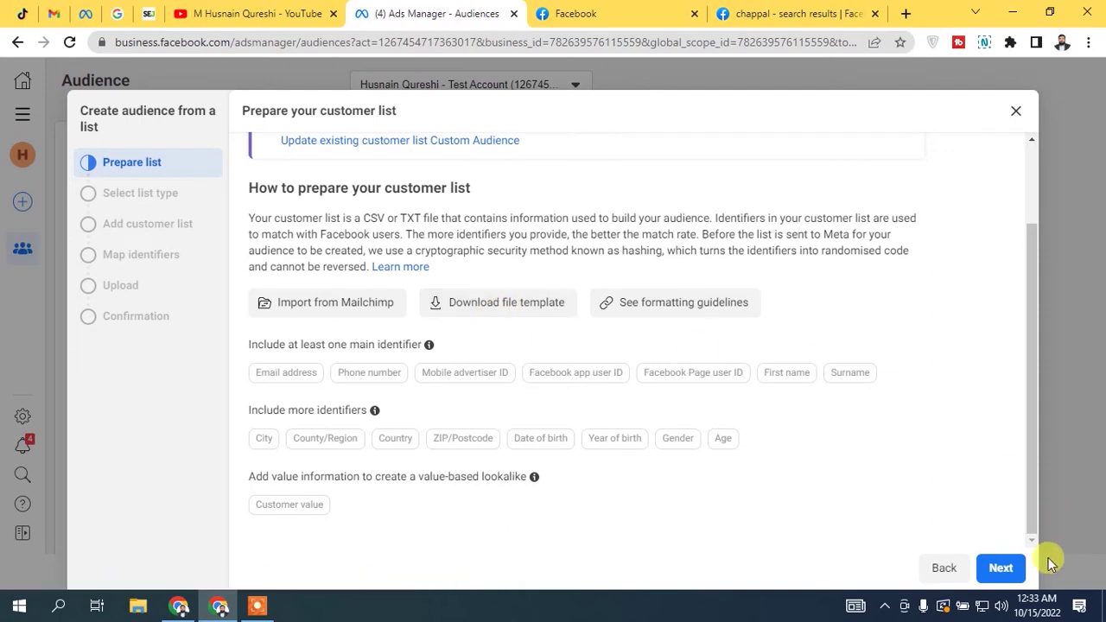
left_click(1002, 570)
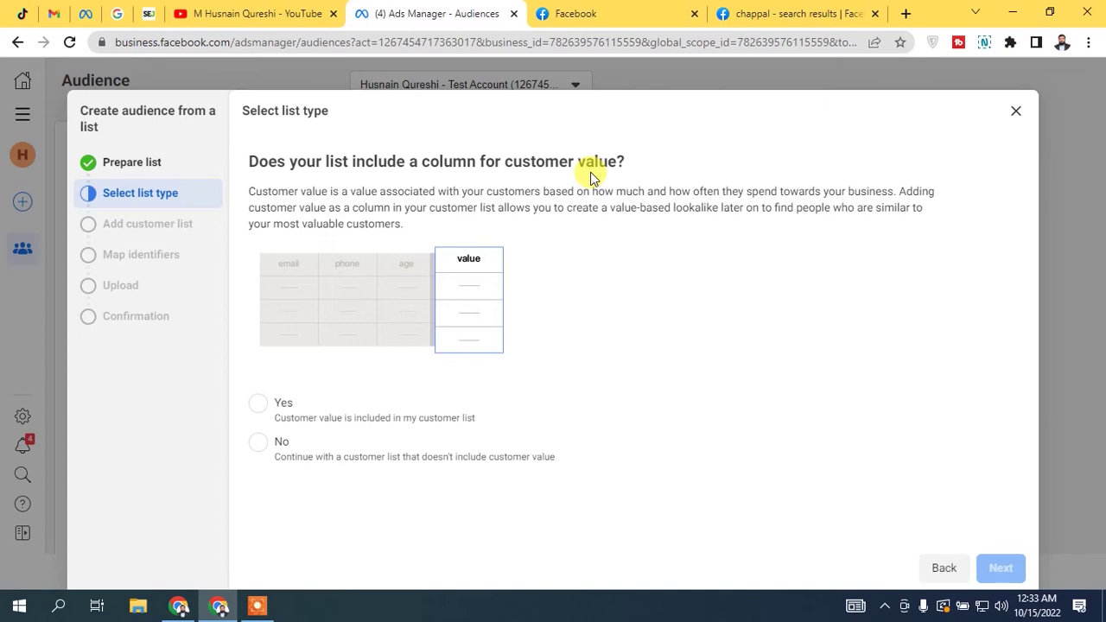
left_click(263, 442)
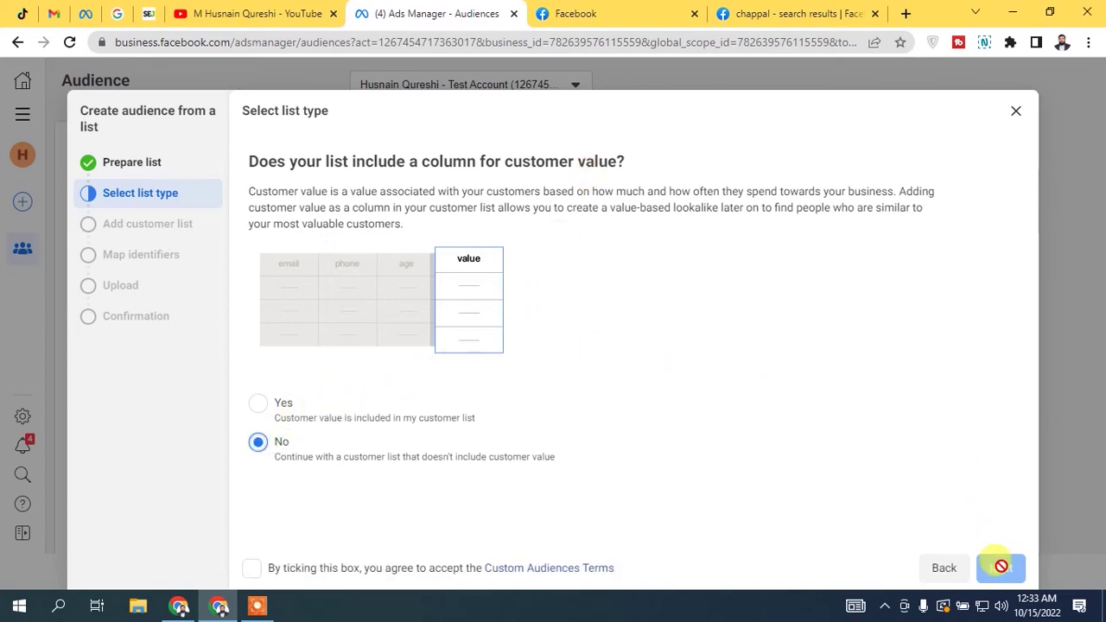
left_click(251, 568)
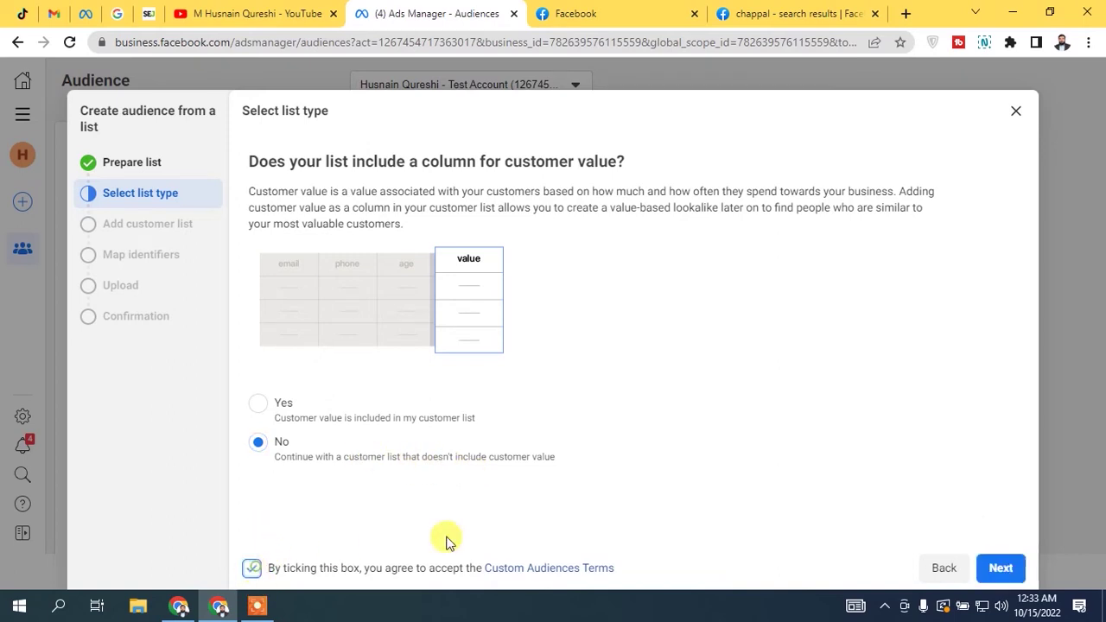
left_click(1016, 582)
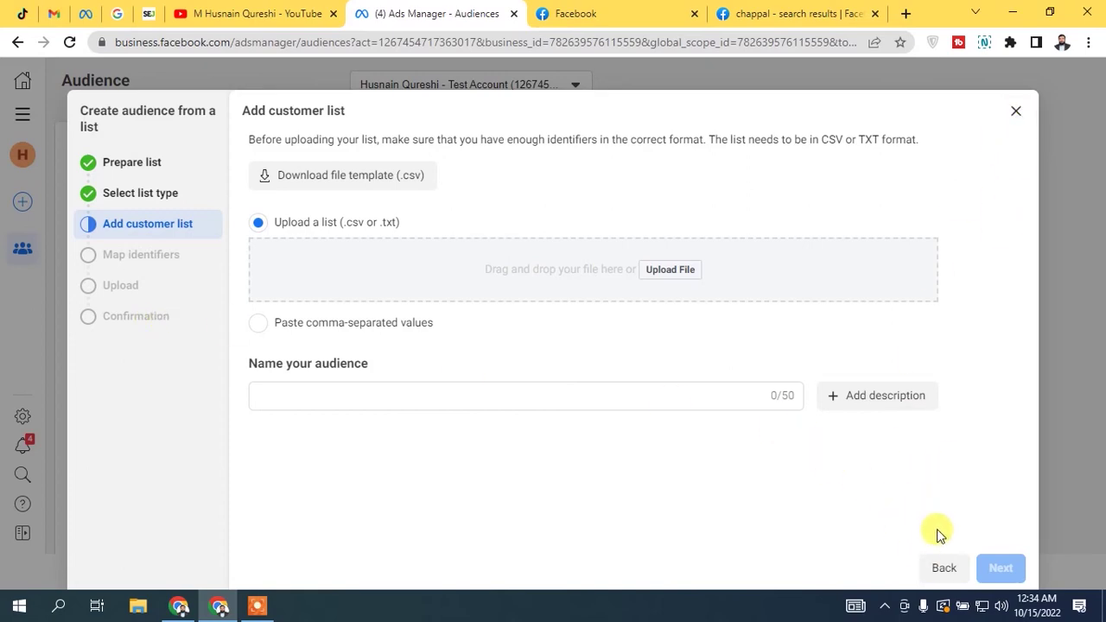
Go back to the audience source selection, start an App activity custom audience and check its source choices
left_click(944, 567)
left_click(944, 567)
left_click(944, 568)
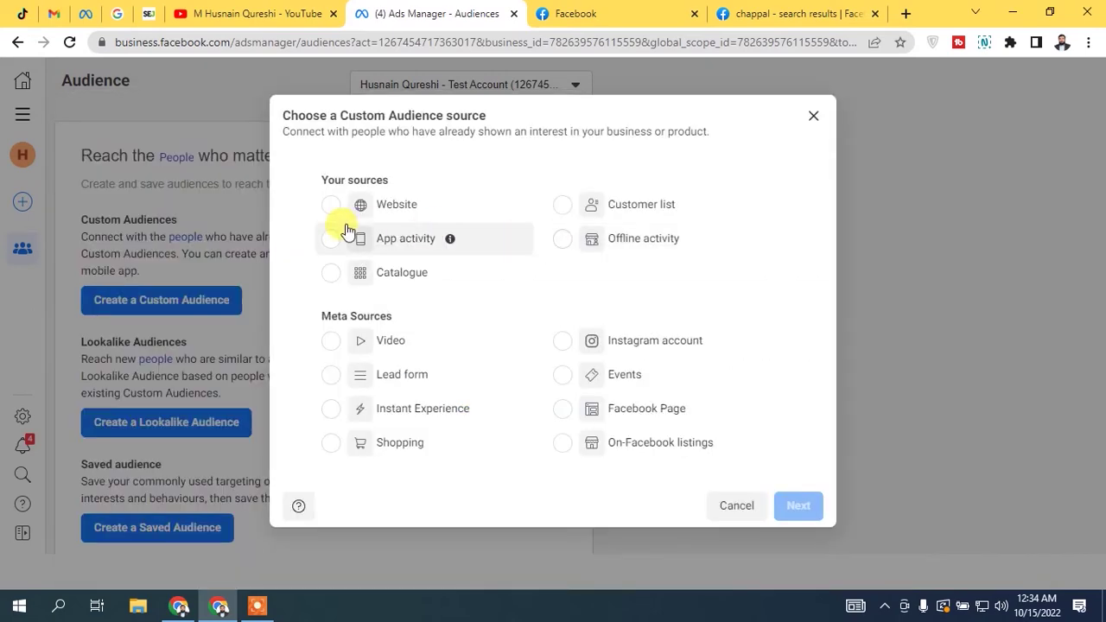
left_click(384, 238)
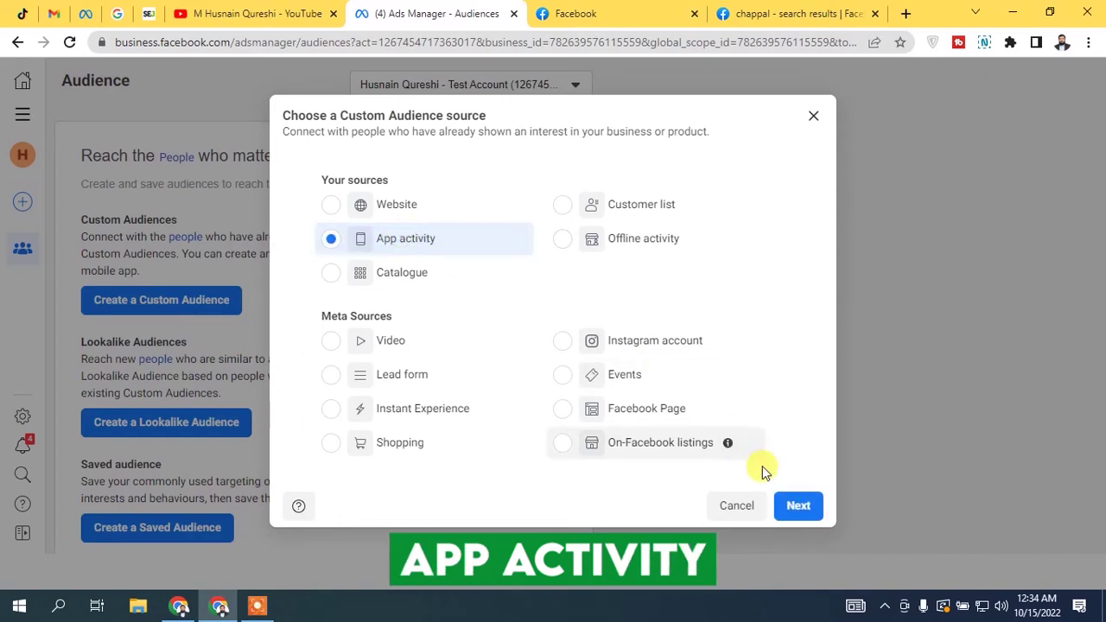
left_click(797, 505)
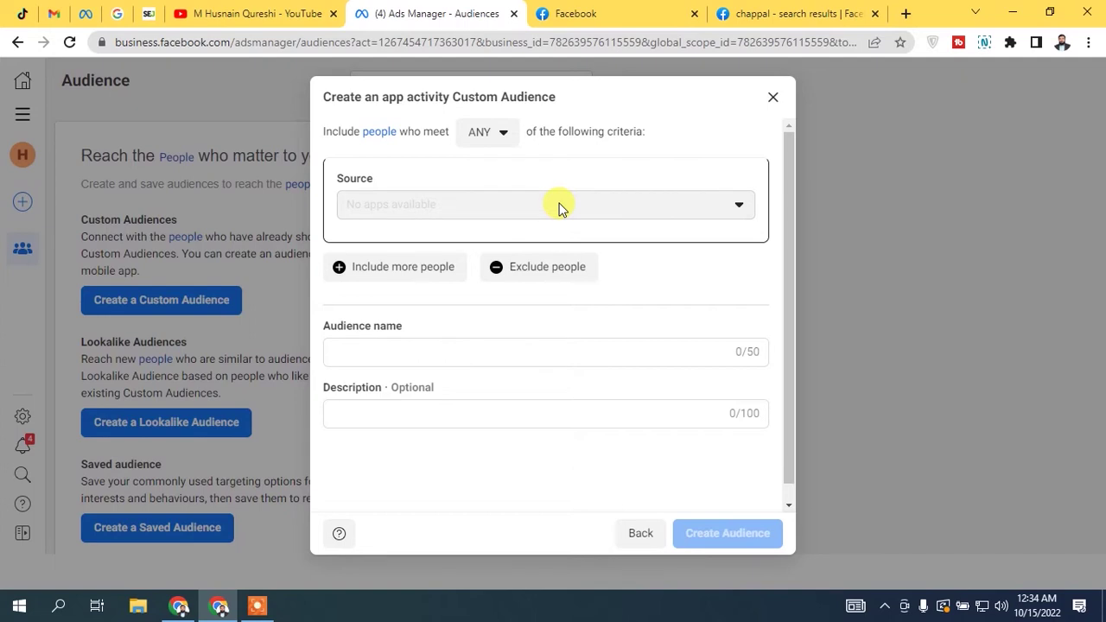
left_click(558, 206)
Return to the source selection, start an Offline activity custom audience and review its matching criteria and source field
left_click(635, 535)
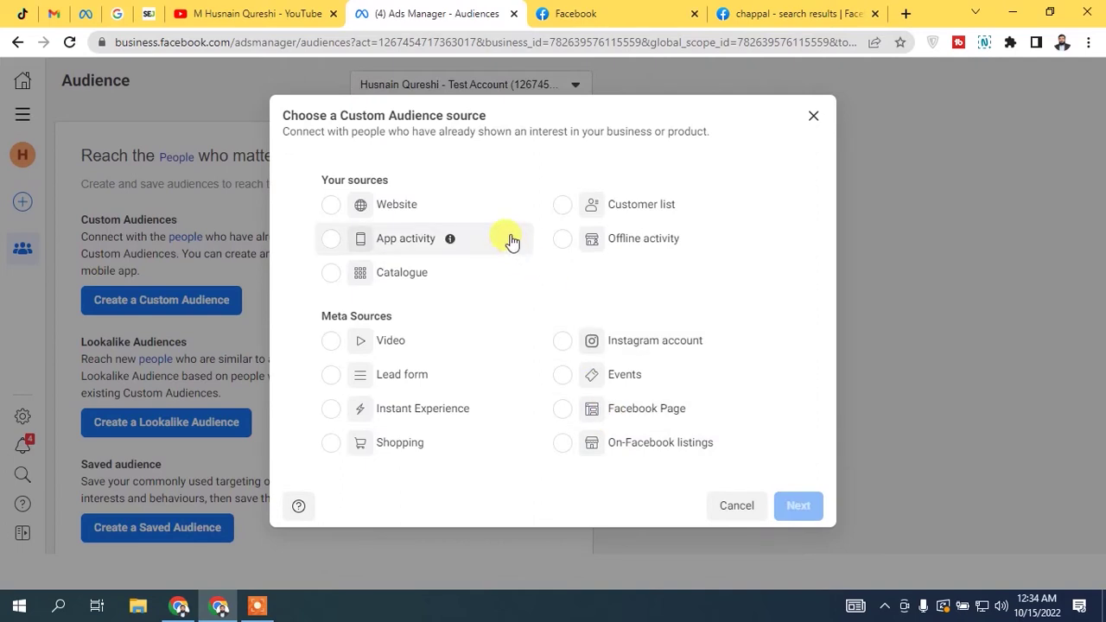
left_click(656, 241)
left_click(798, 505)
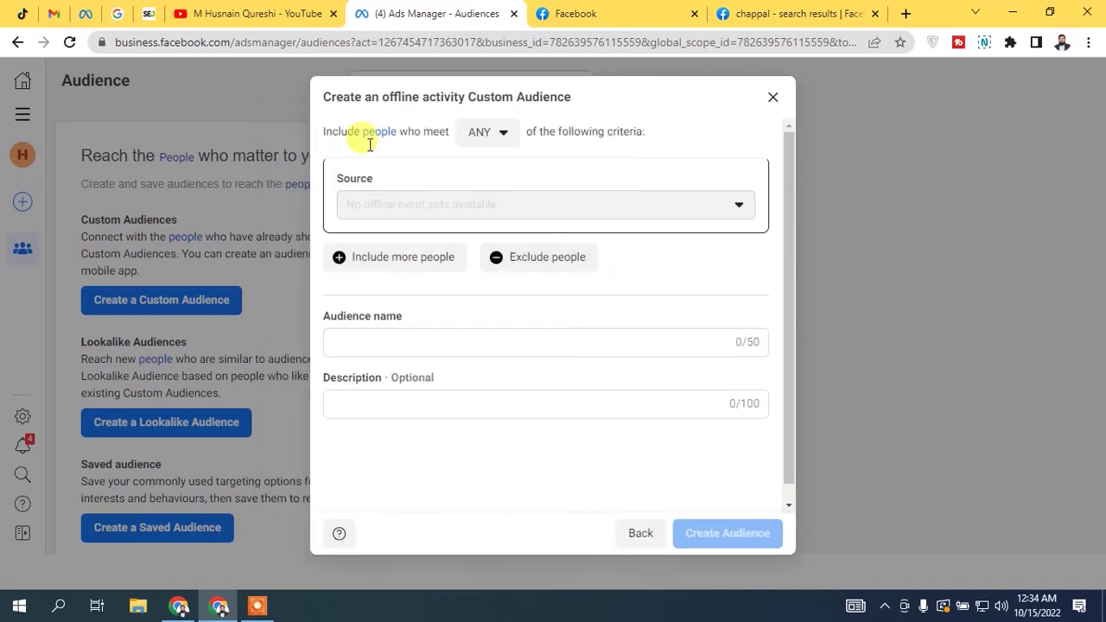
left_click(499, 131)
left_click(615, 155)
mouse_move(567, 205)
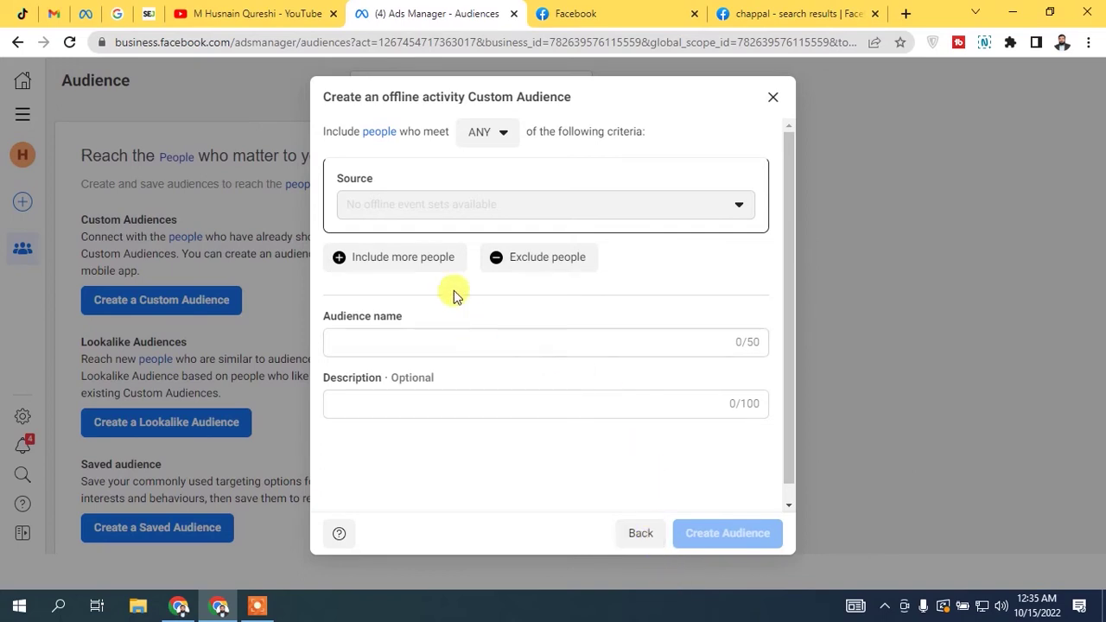
Leave the offline activity audience and start a custom audience from the Catalogue source instead
left_click(638, 532)
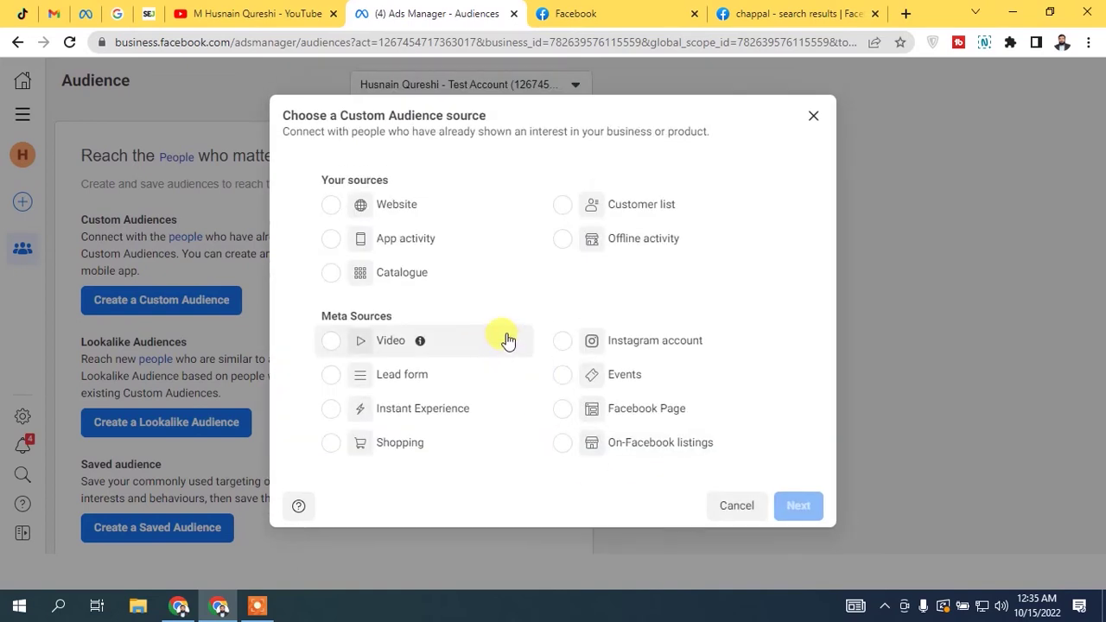
left_click(408, 274)
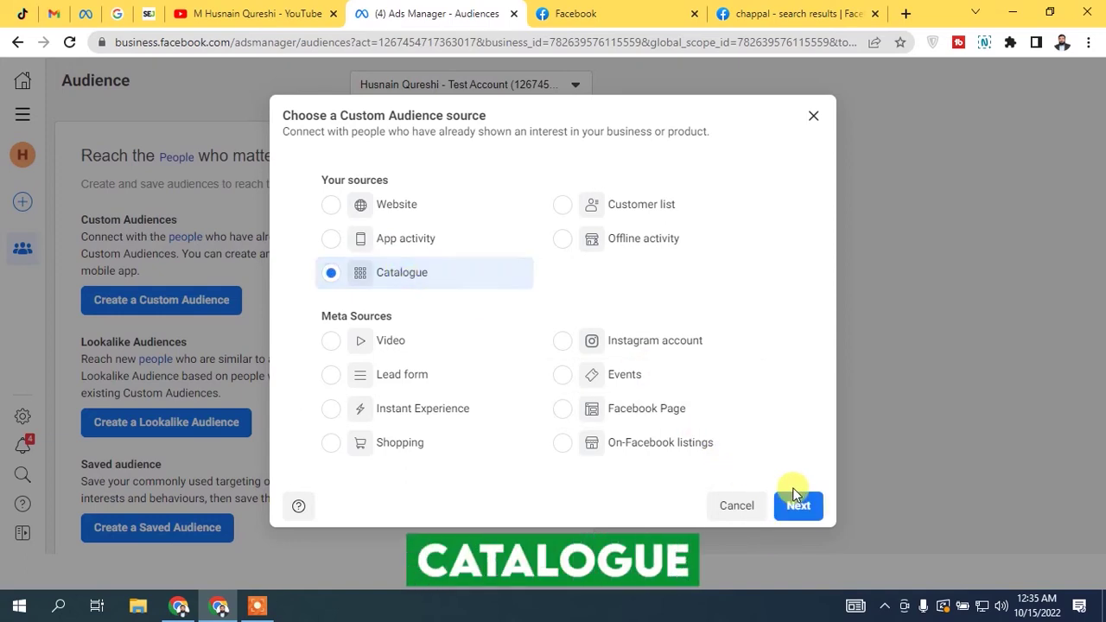
left_click(797, 504)
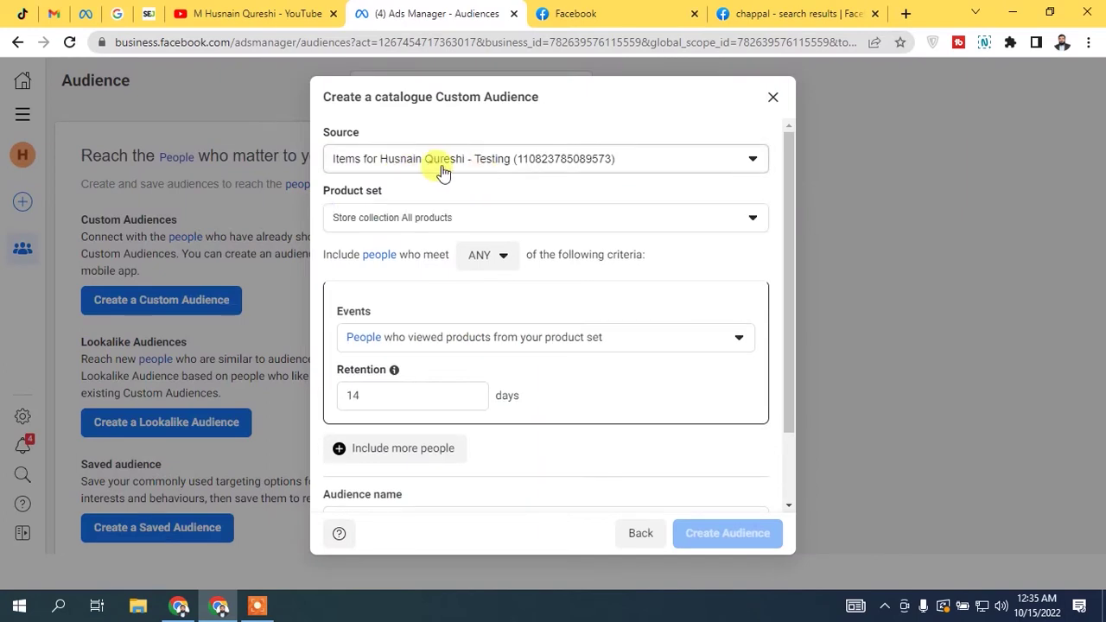
Review the catalogue audience's source, product set and ANY/ALL criteria choices, keeping the current selections
left_click(442, 166)
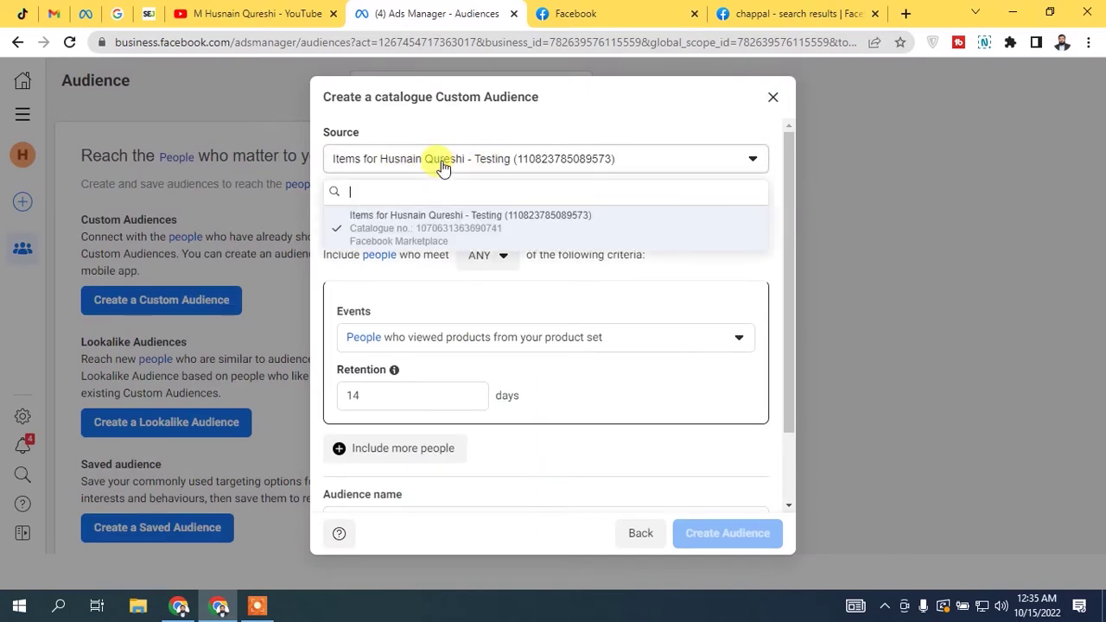
left_click(443, 166)
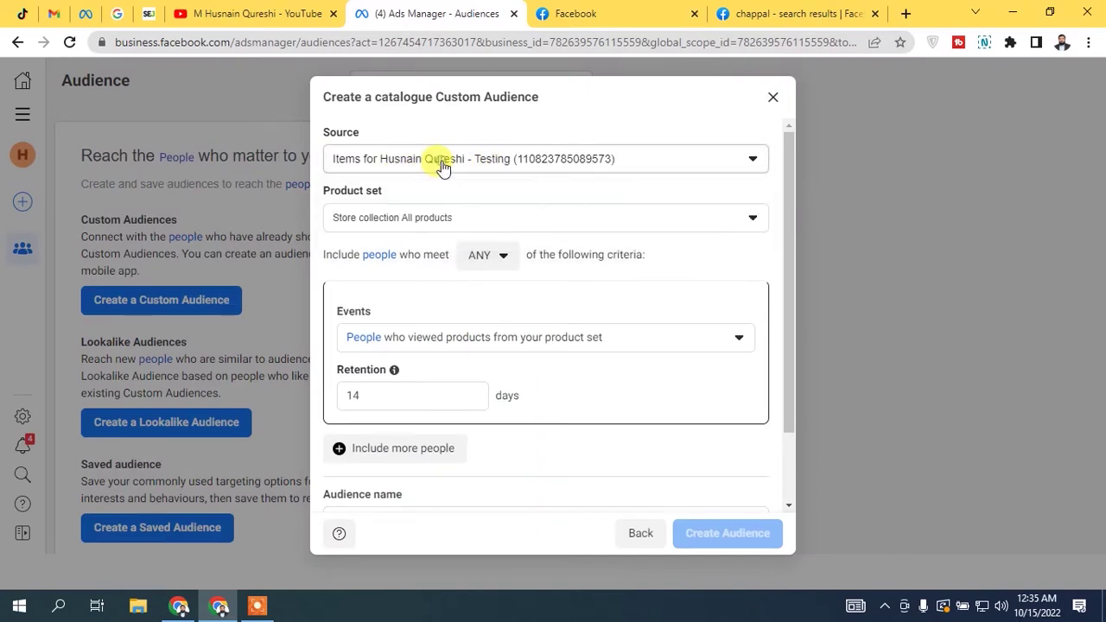
left_click(444, 216)
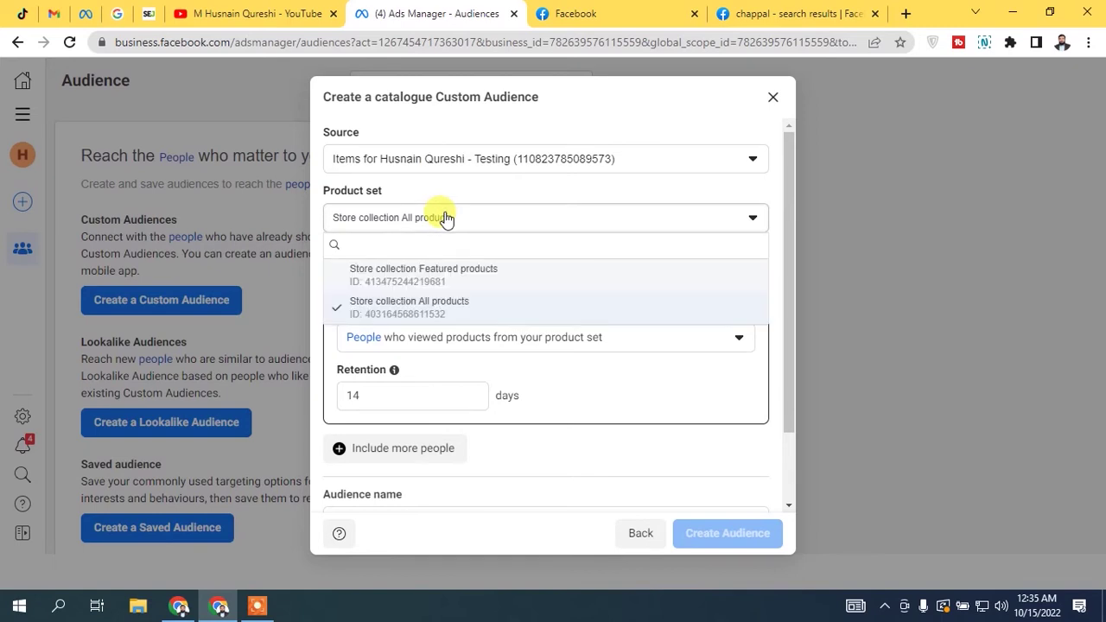
left_click(442, 216)
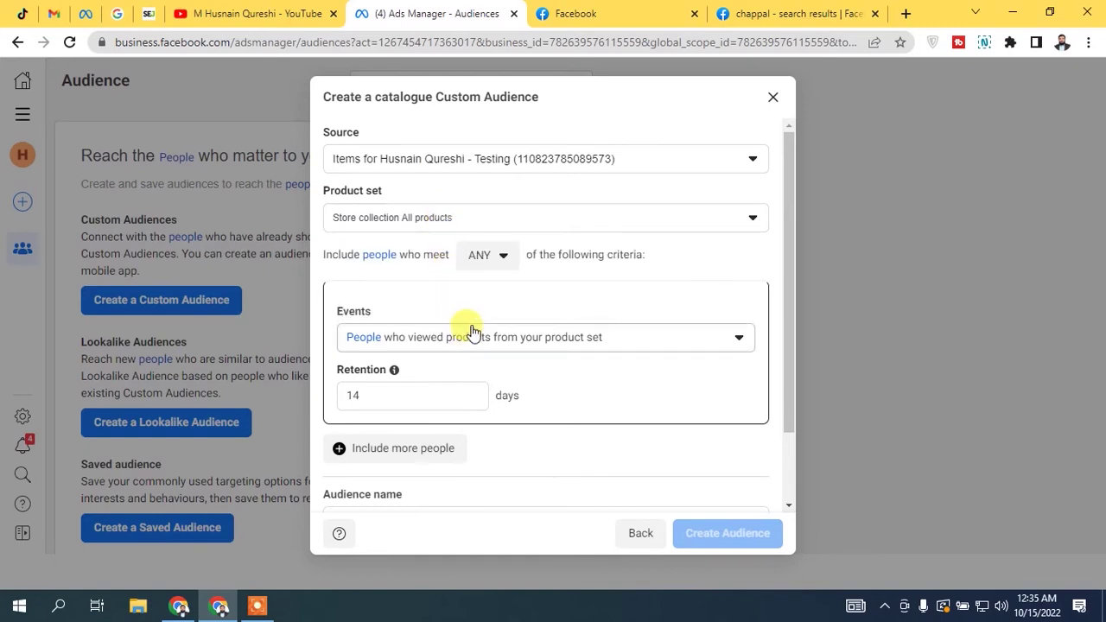
left_click(480, 261)
left_click(481, 260)
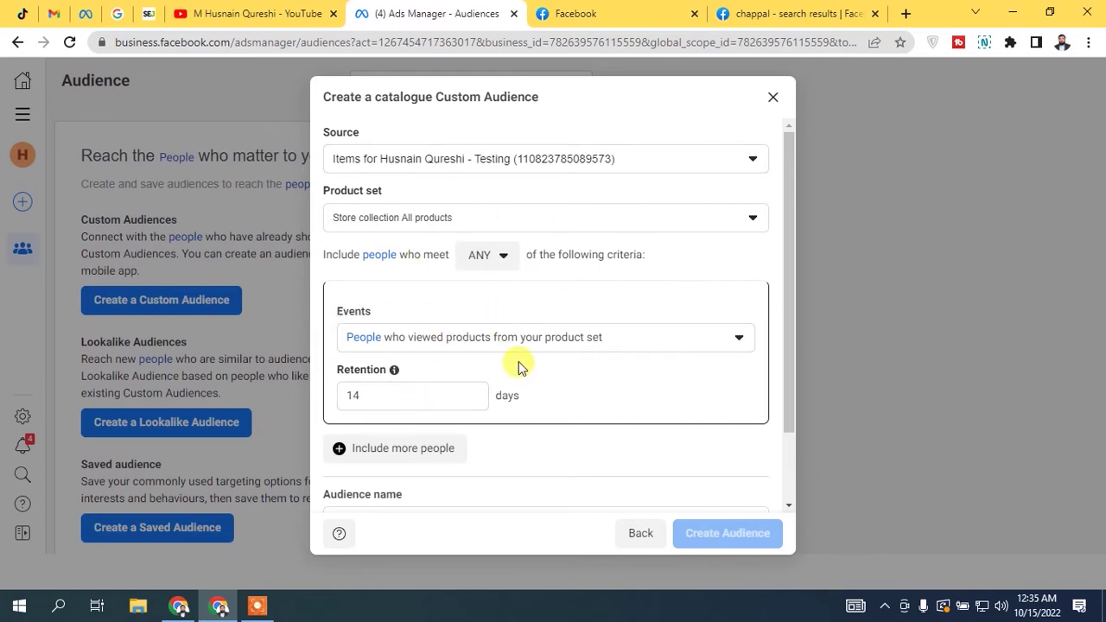
scroll(518, 362, "down", 2)
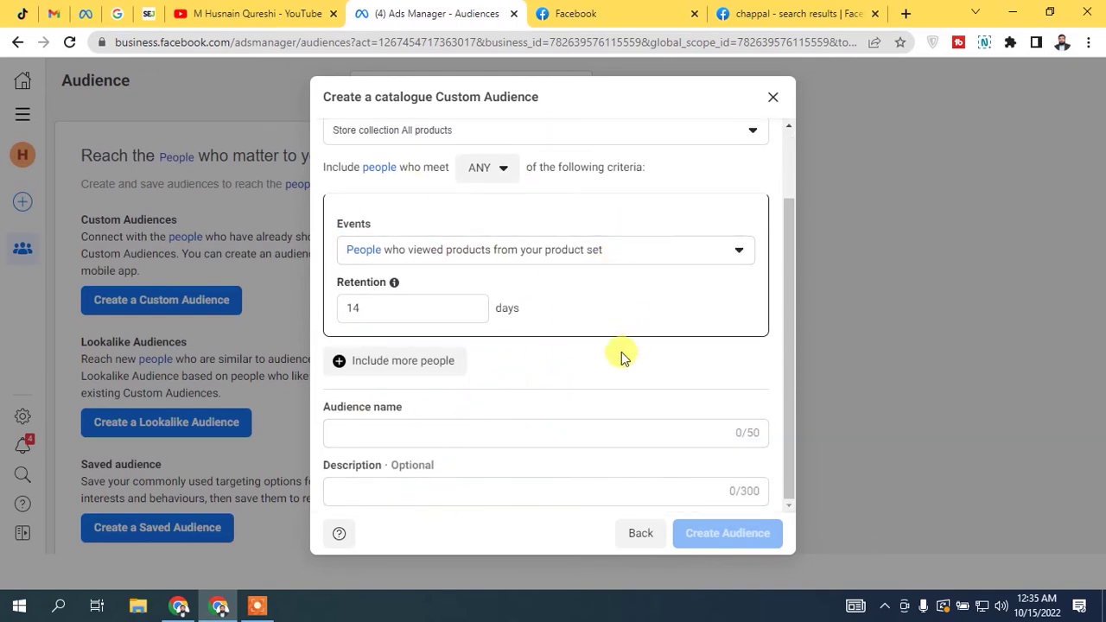
scroll(570, 350, "up", 2)
Try the catalogue event for people who added products to basket, and switch it to people who purchased products from the product set
left_click(559, 347)
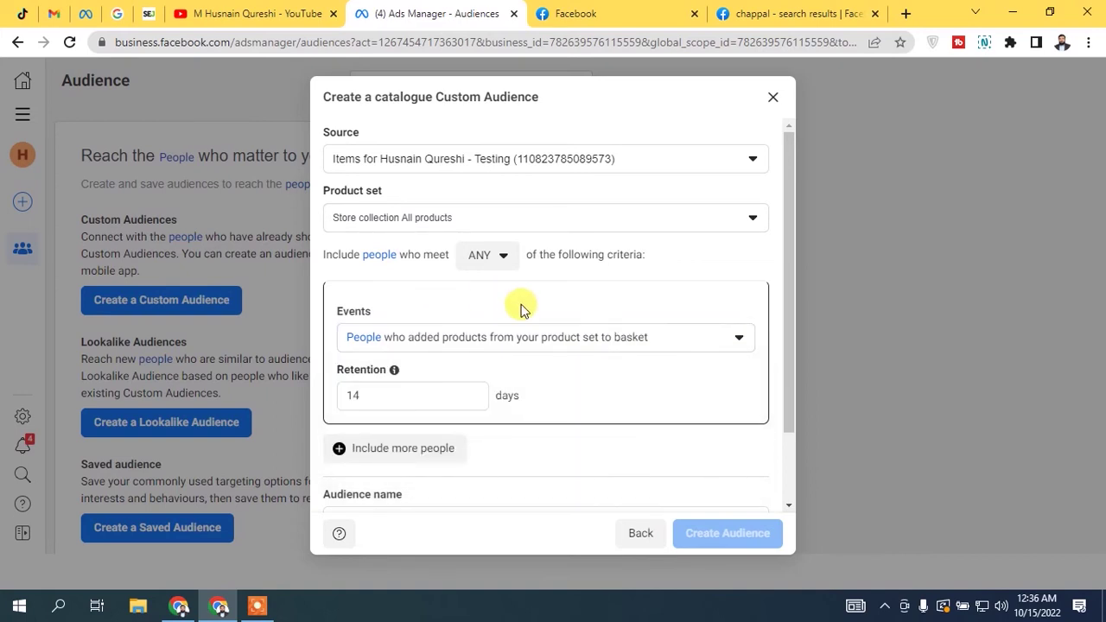
left_click(518, 337)
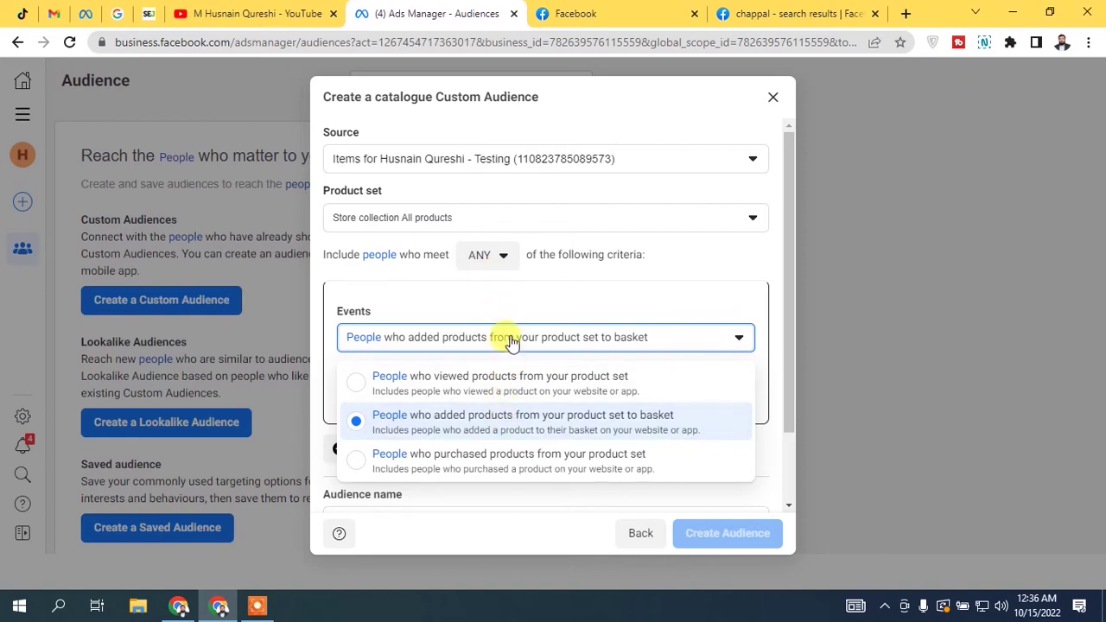
left_click(506, 458)
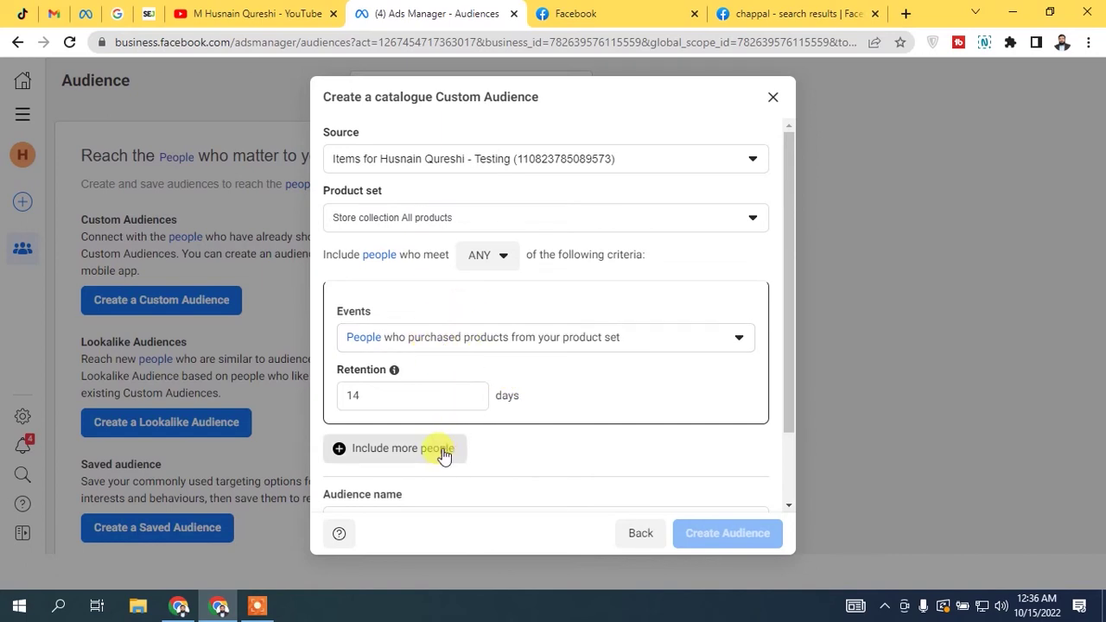
scroll(523, 291, "down", 1)
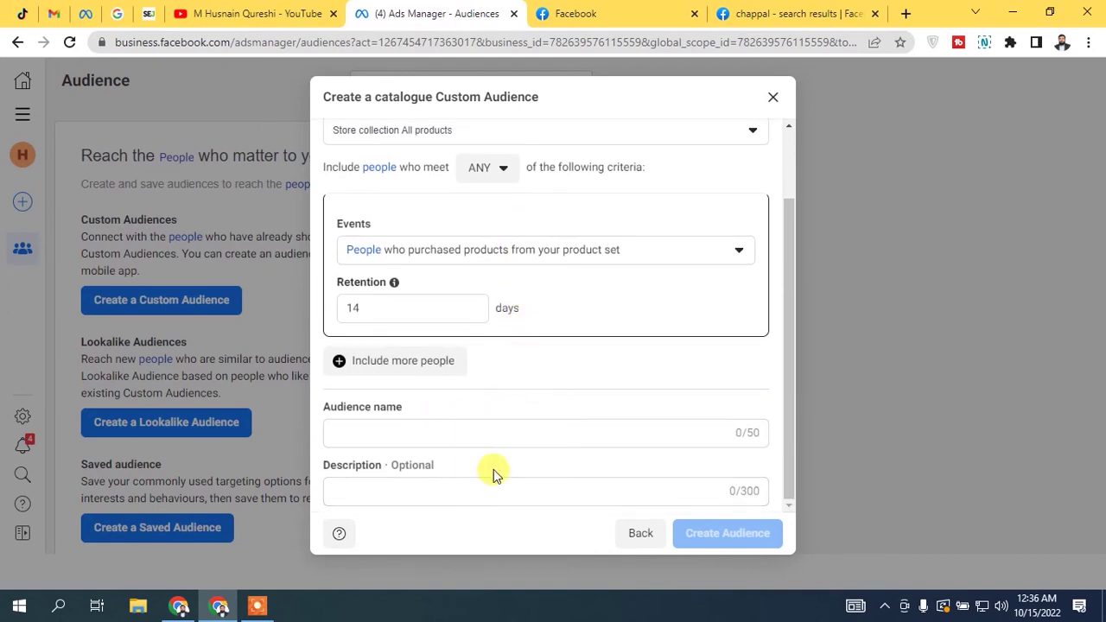
Start a Video custom audience instead and set its engagement to people who viewed at least three seconds of your video
left_click(640, 533)
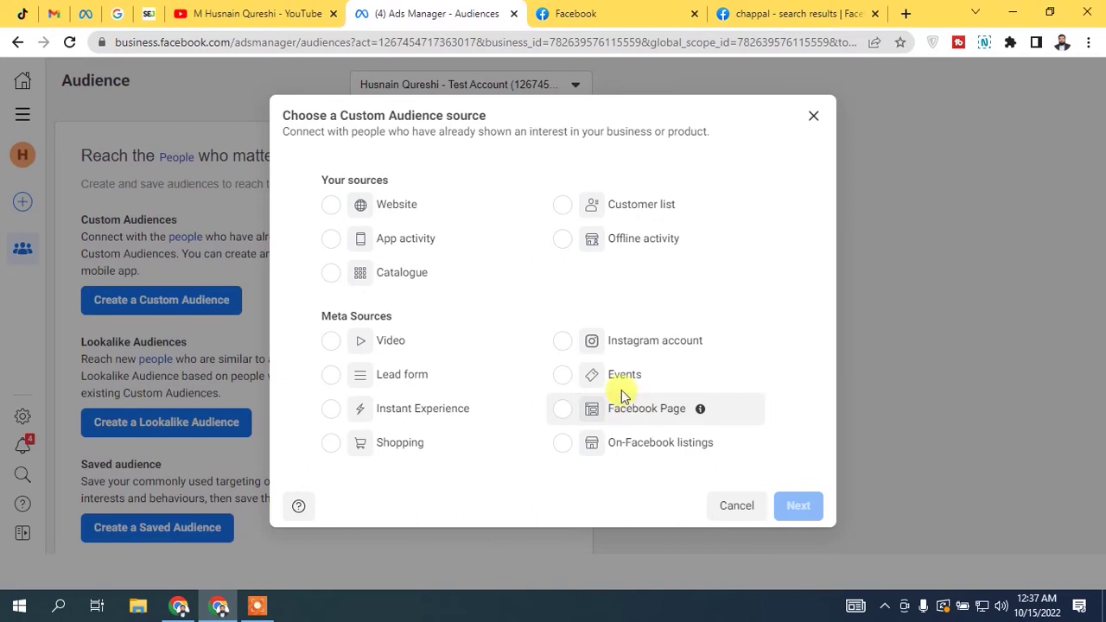
mouse_move(450, 380)
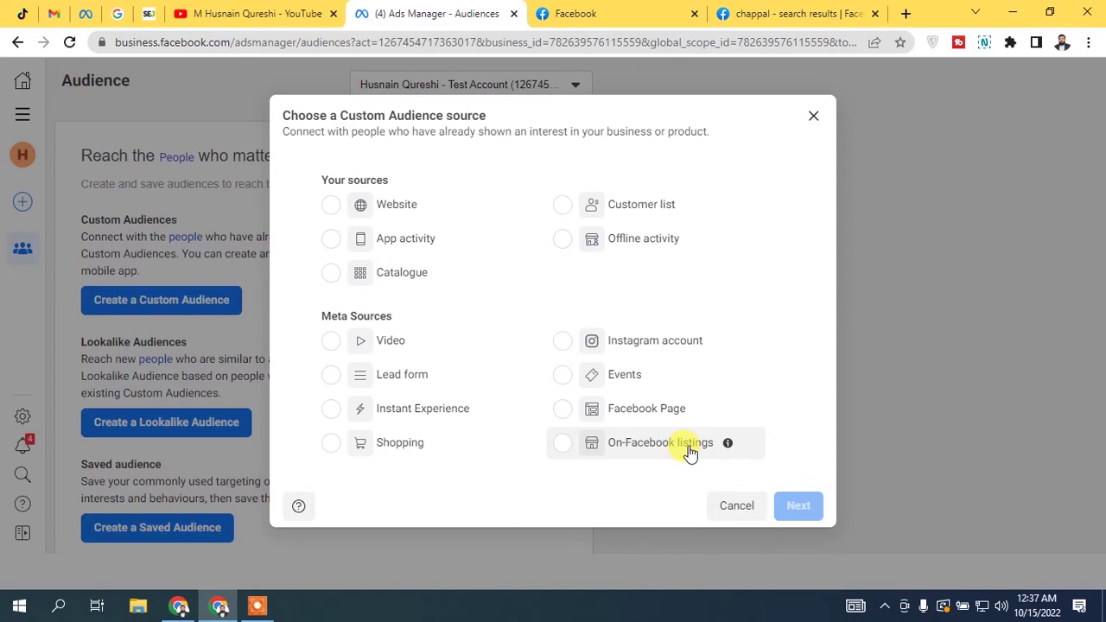
left_click(378, 346)
key("Return")
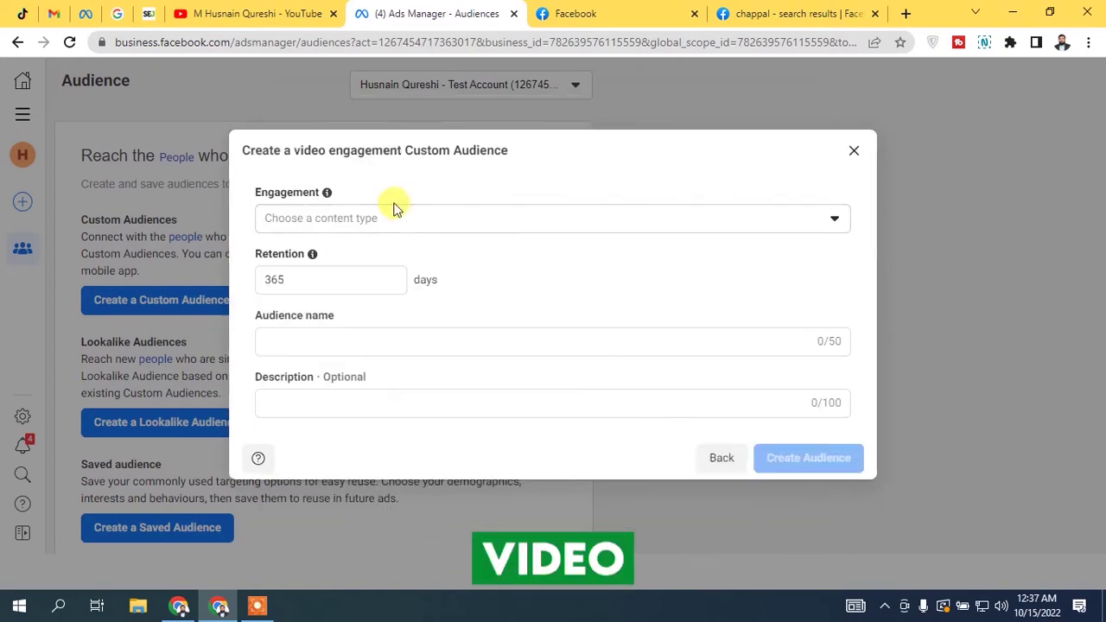
left_click(341, 221)
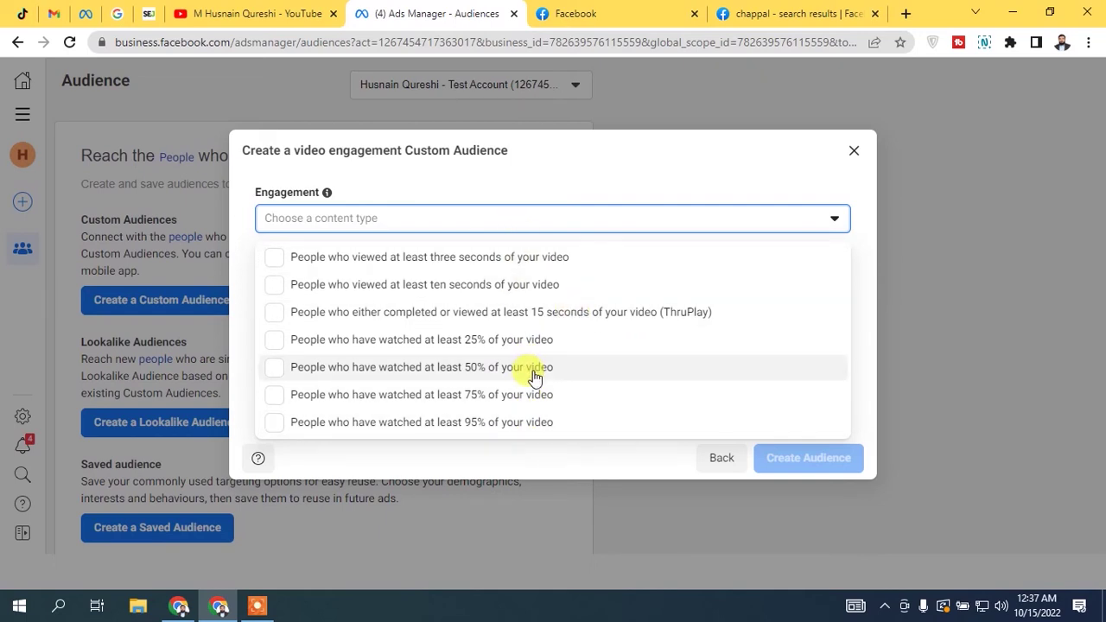
left_click(292, 266)
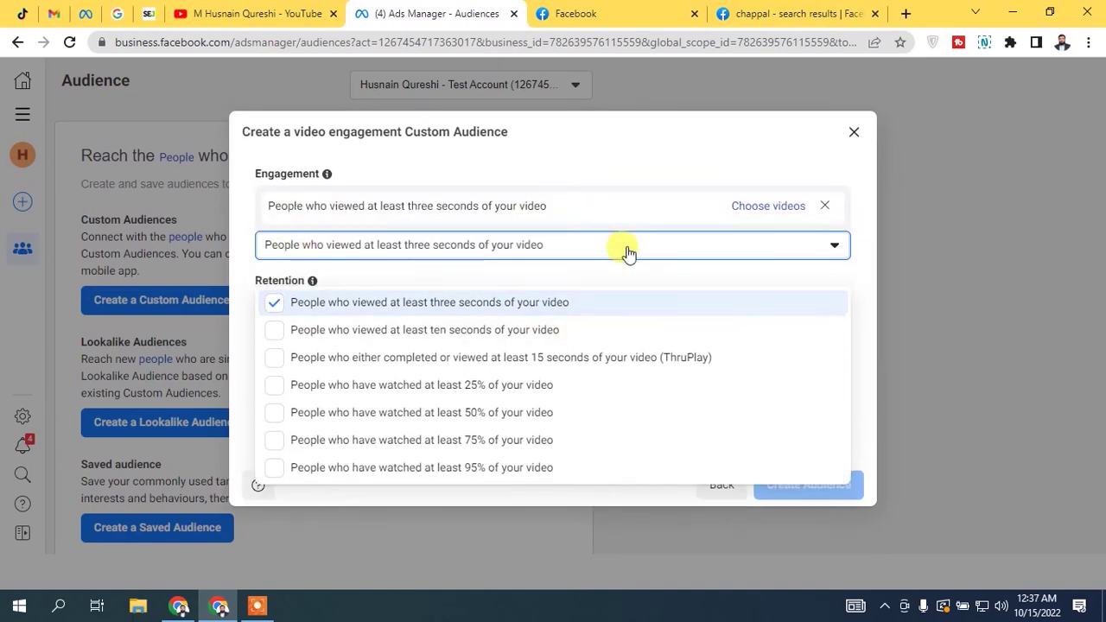
Open the video selection for the three-second viewers to inspect its sources, and close it without choosing a video
left_click(754, 208)
left_click(756, 209)
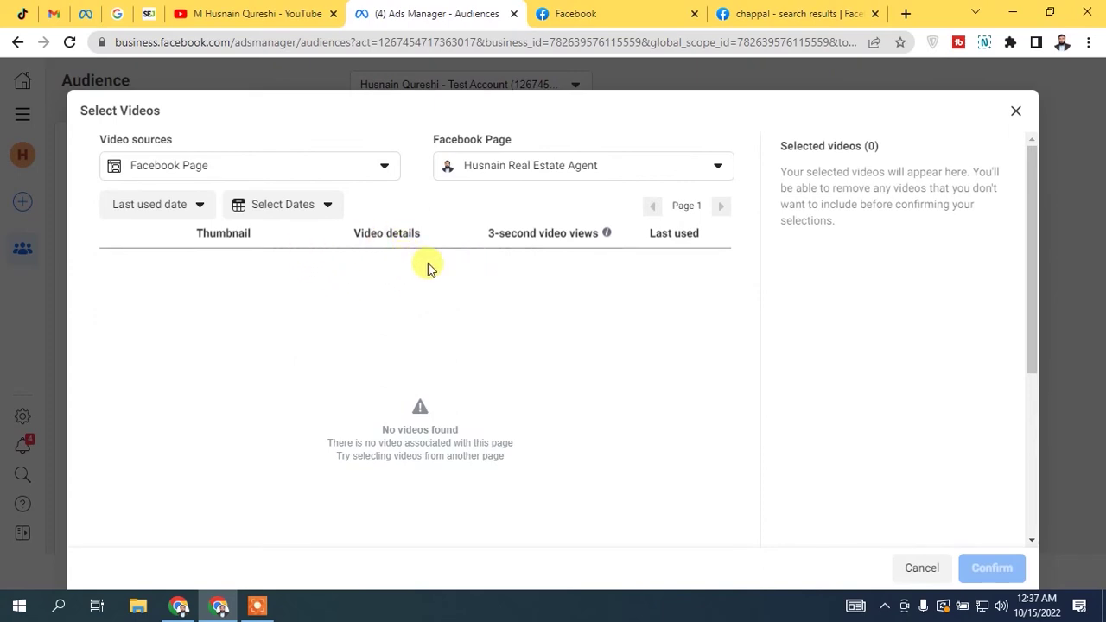
left_click(1013, 111)
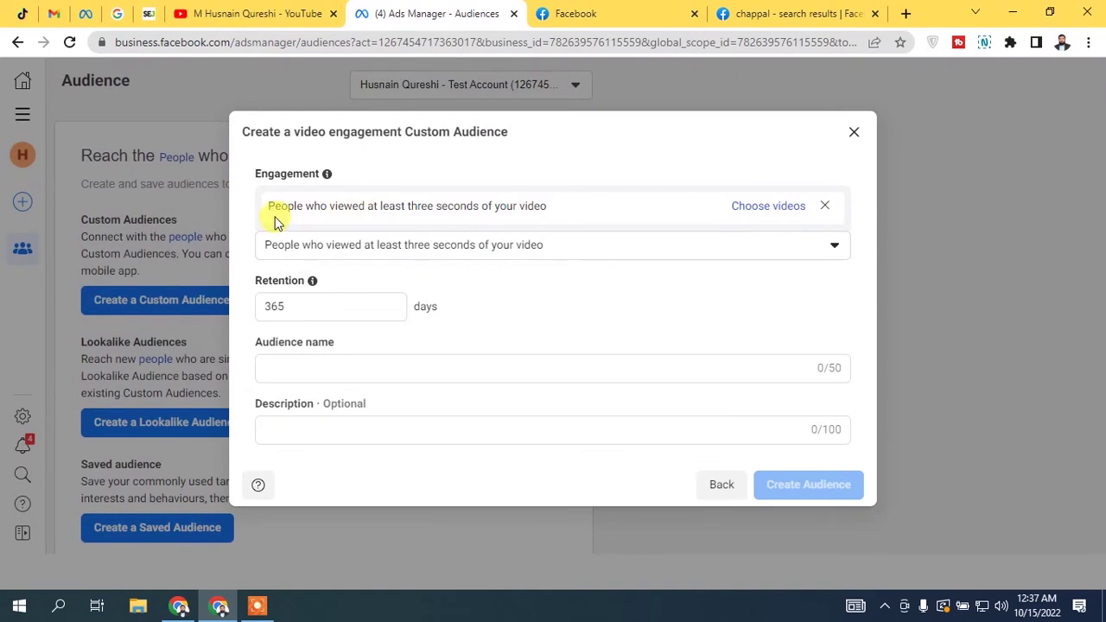
Examine the video audience's three-second engagement criterion and its retention period
left_click_drag(266, 207, 417, 207)
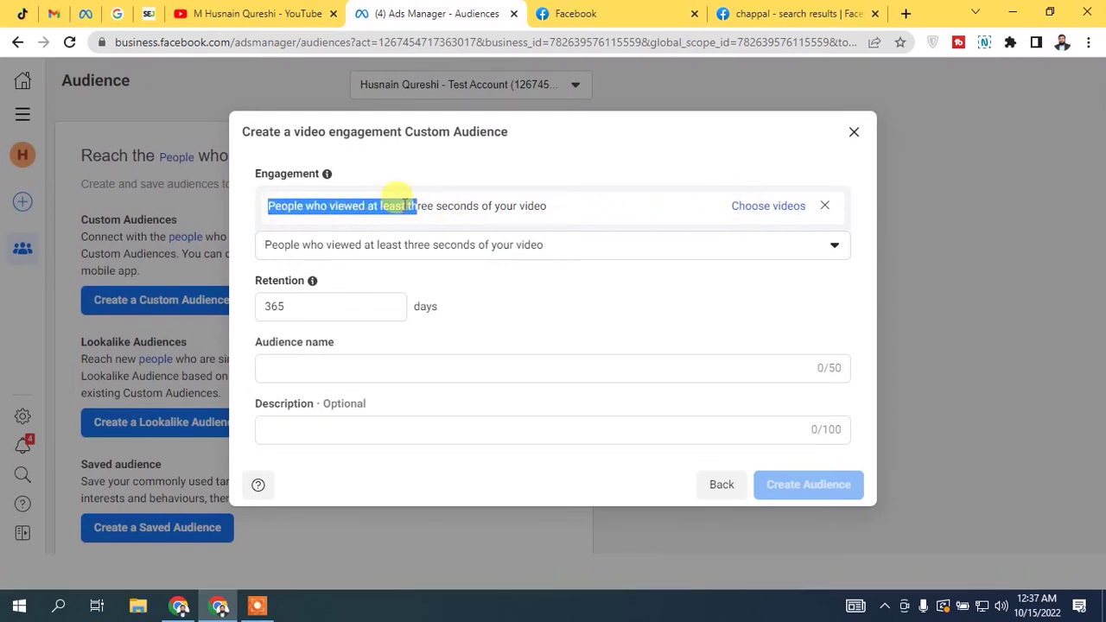
left_click(327, 305)
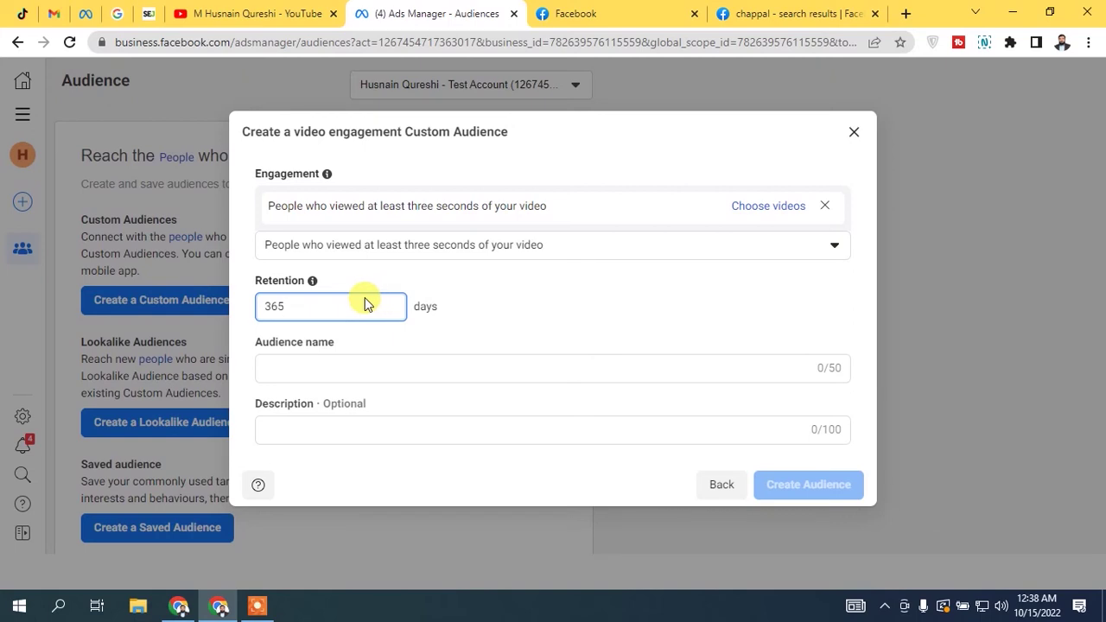
left_click(493, 210)
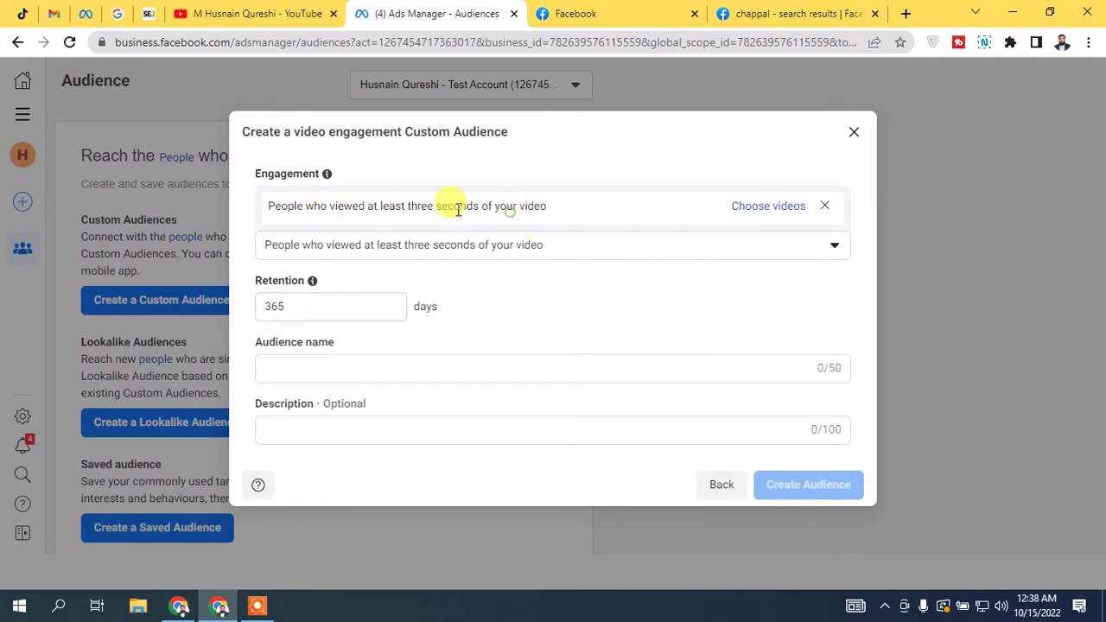
Try replacing the video audience's engagement with people who viewed at least ten seconds of your video, and return to the audience sources
left_click(826, 207)
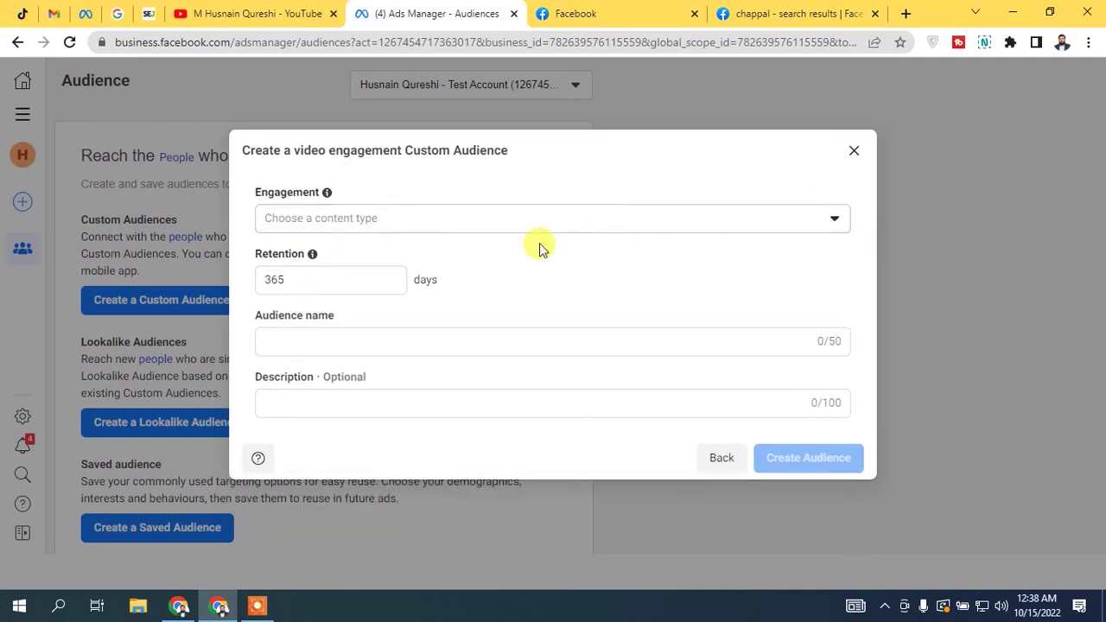
left_click(513, 223)
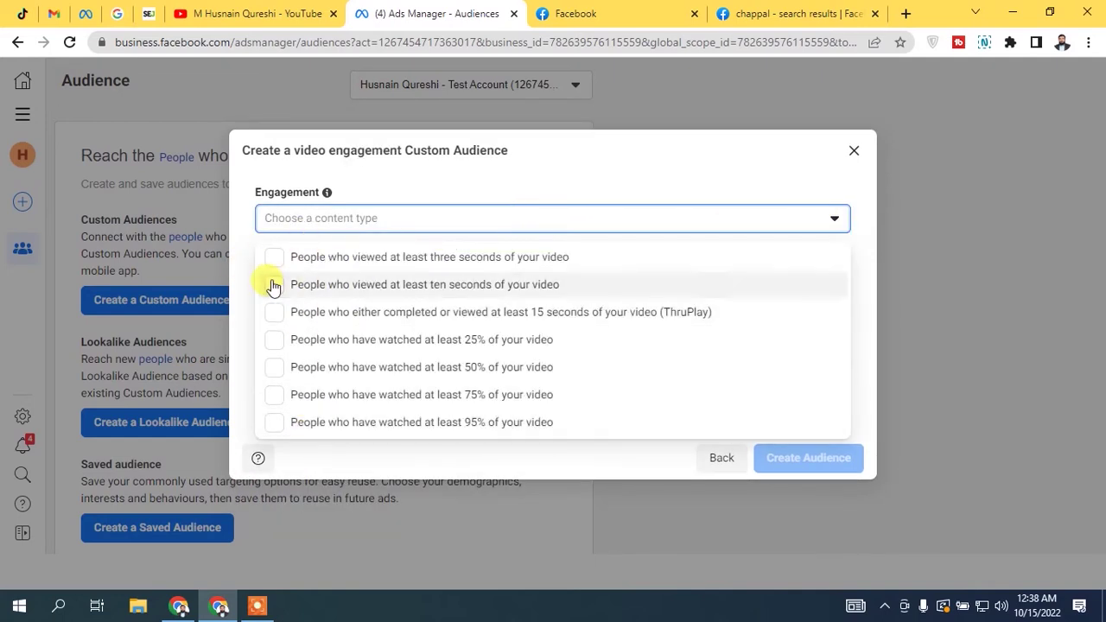
left_click(340, 284)
left_click(649, 195)
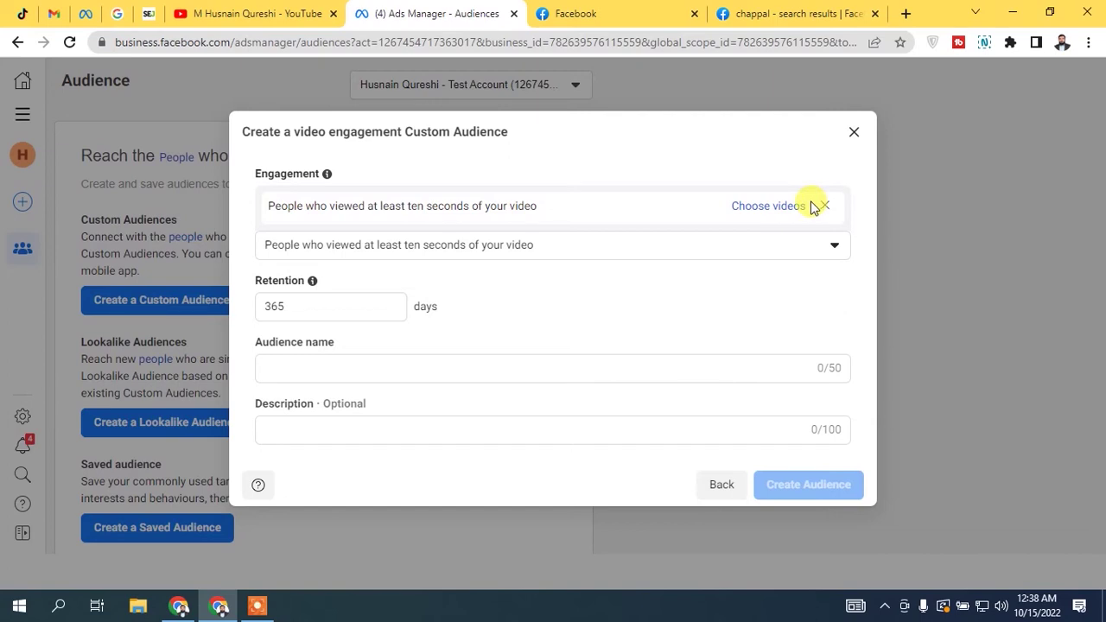
left_click_drag(270, 210, 553, 215)
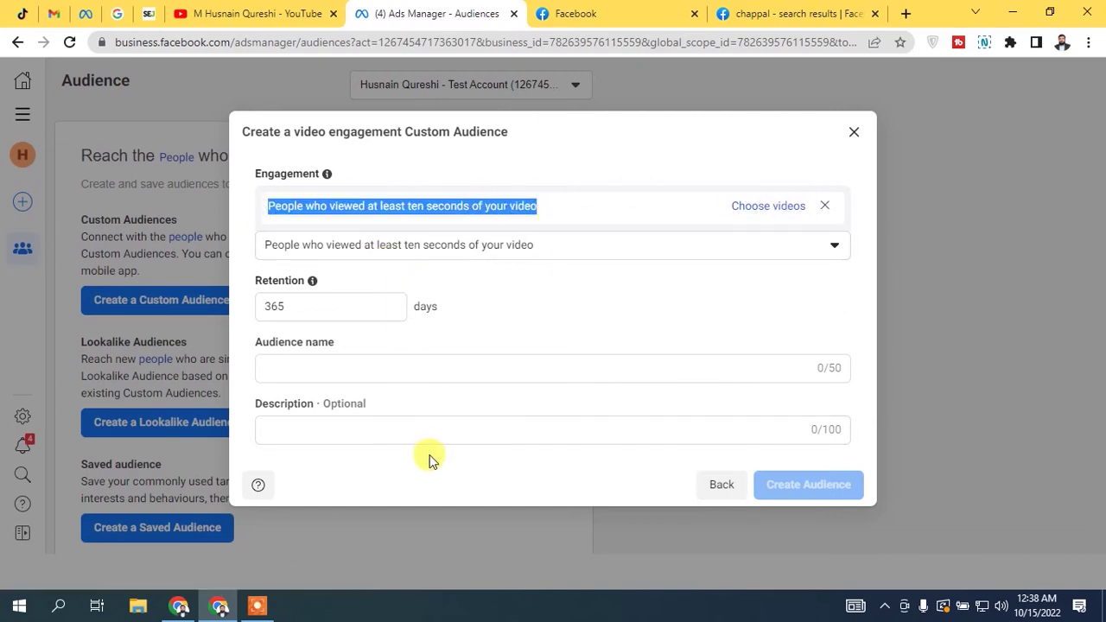
left_click(724, 488)
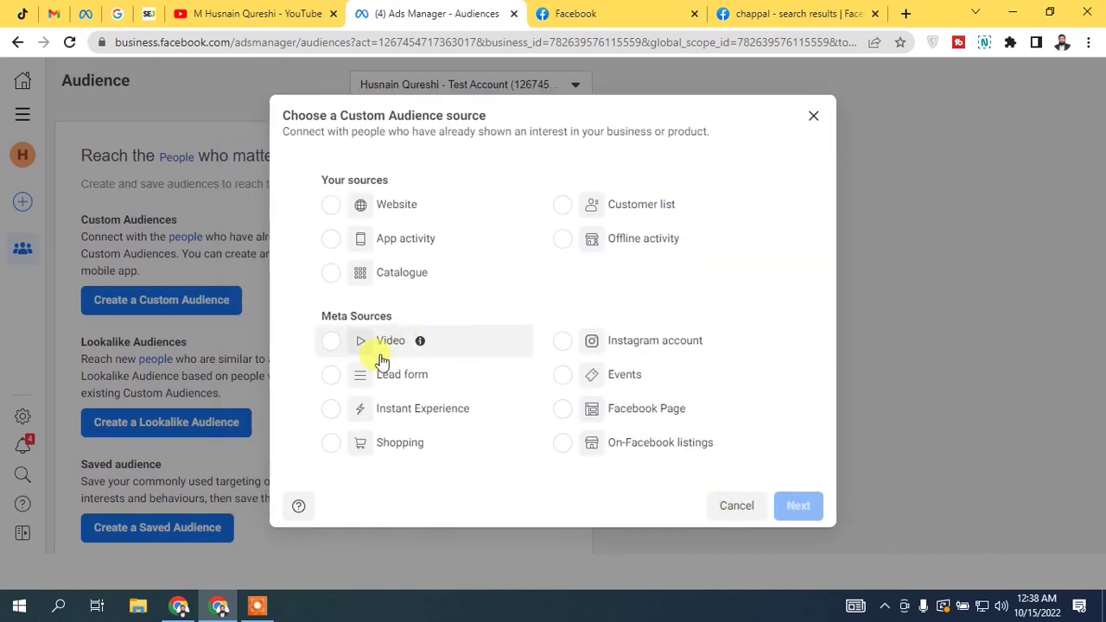
Open an Instagram account custom audience, examine its event options, and return to the audience sources
left_click(609, 340)
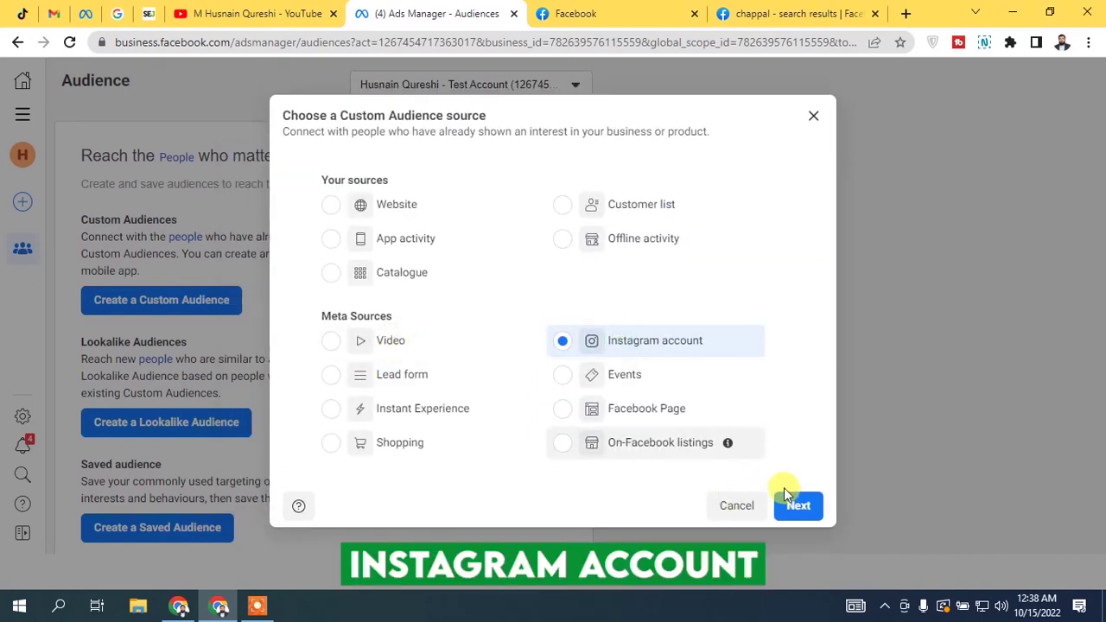
left_click(797, 505)
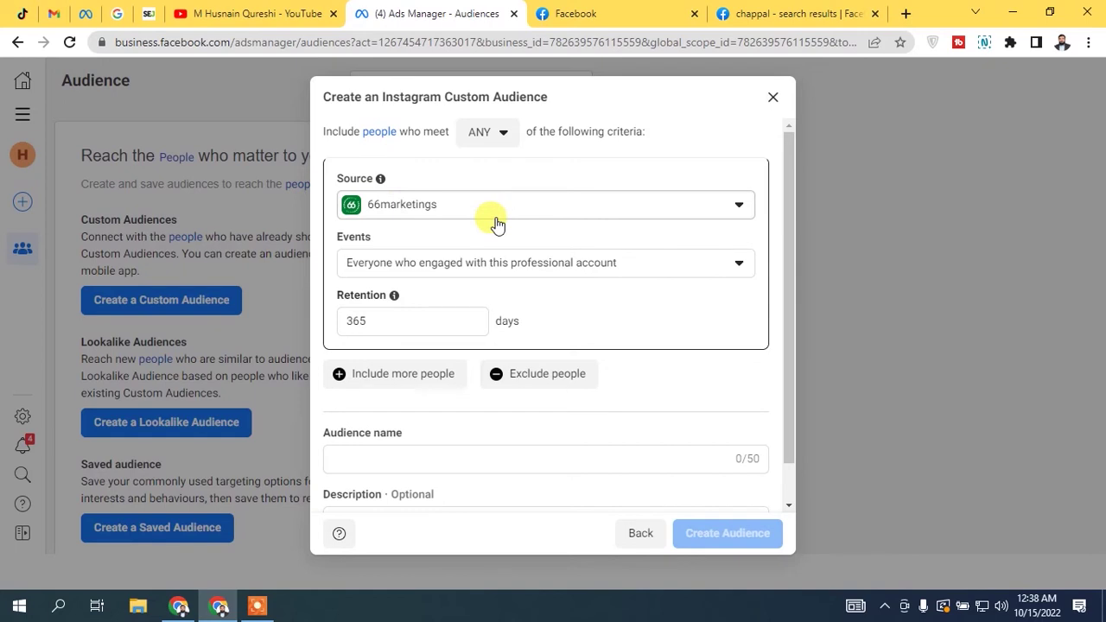
left_click(477, 263)
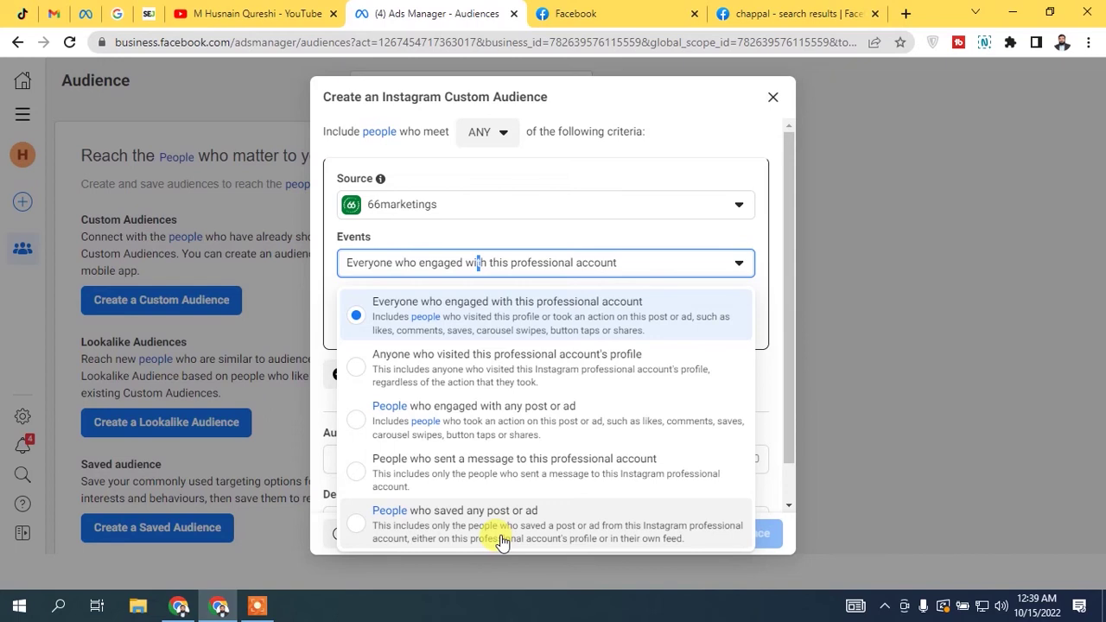
left_click(536, 263)
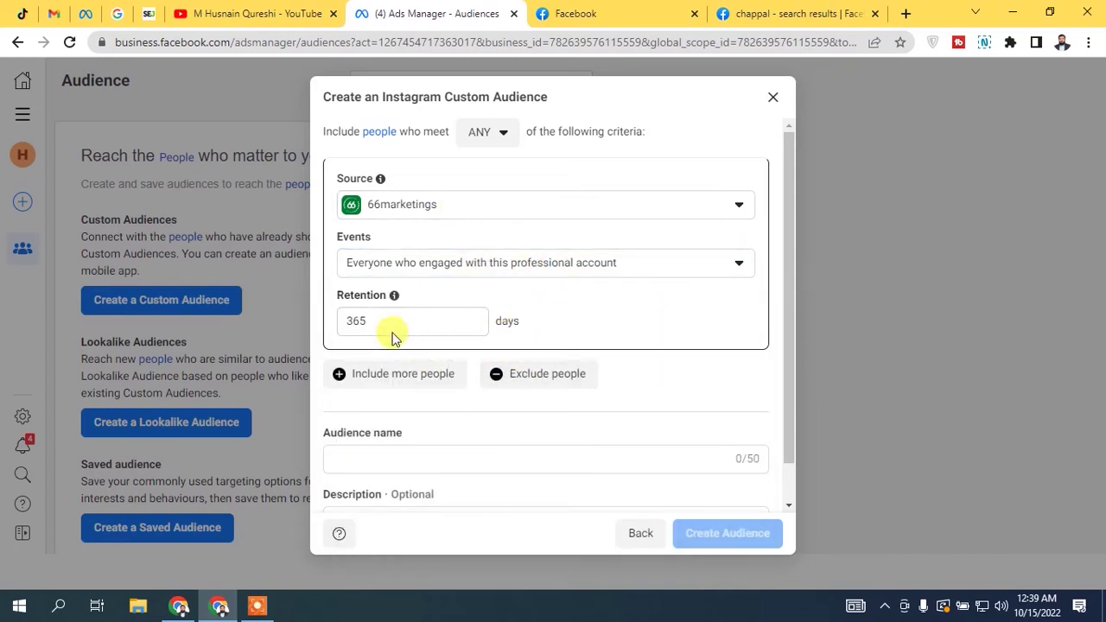
left_click(634, 533)
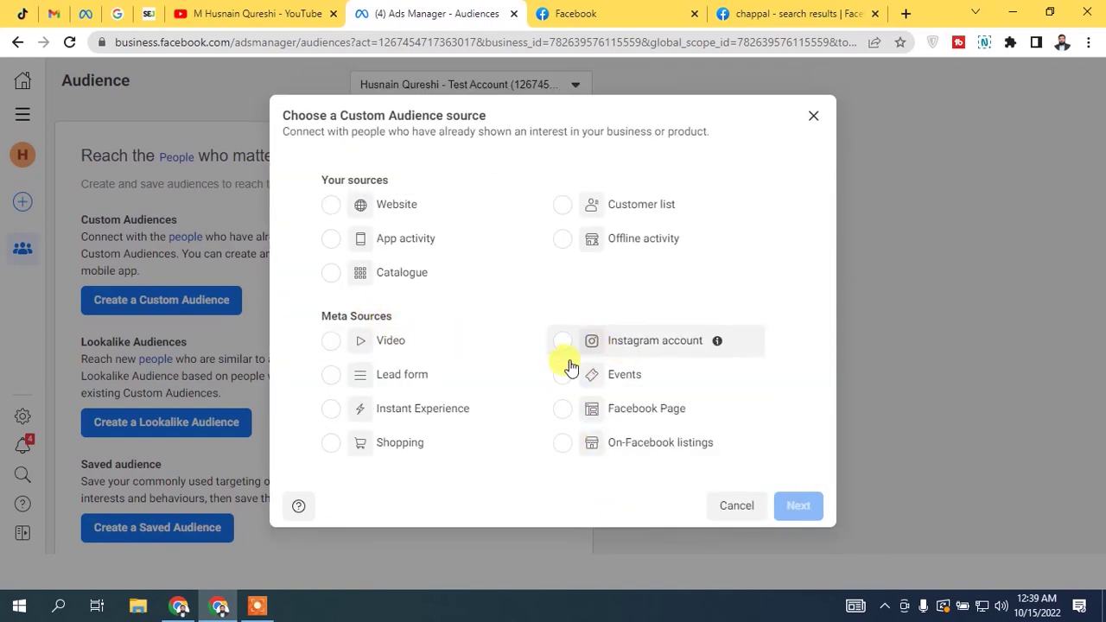
Open a Lead form custom audience and check which lead forms are available for the Real Estate UK 101 page
left_click(402, 374)
left_click(798, 505)
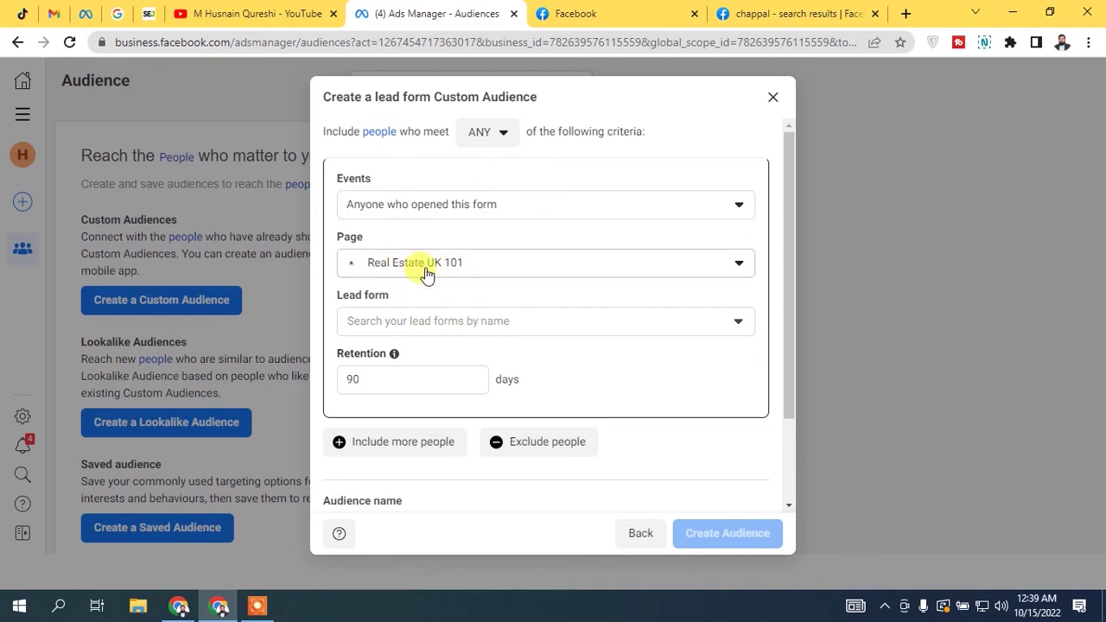
left_click(439, 321)
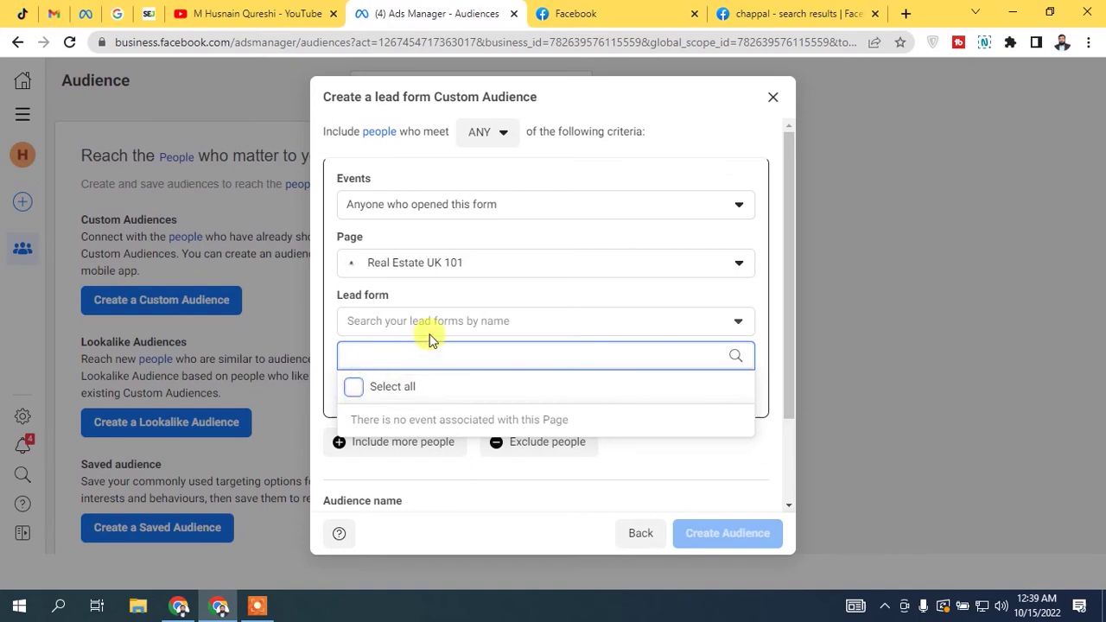
left_click(449, 289)
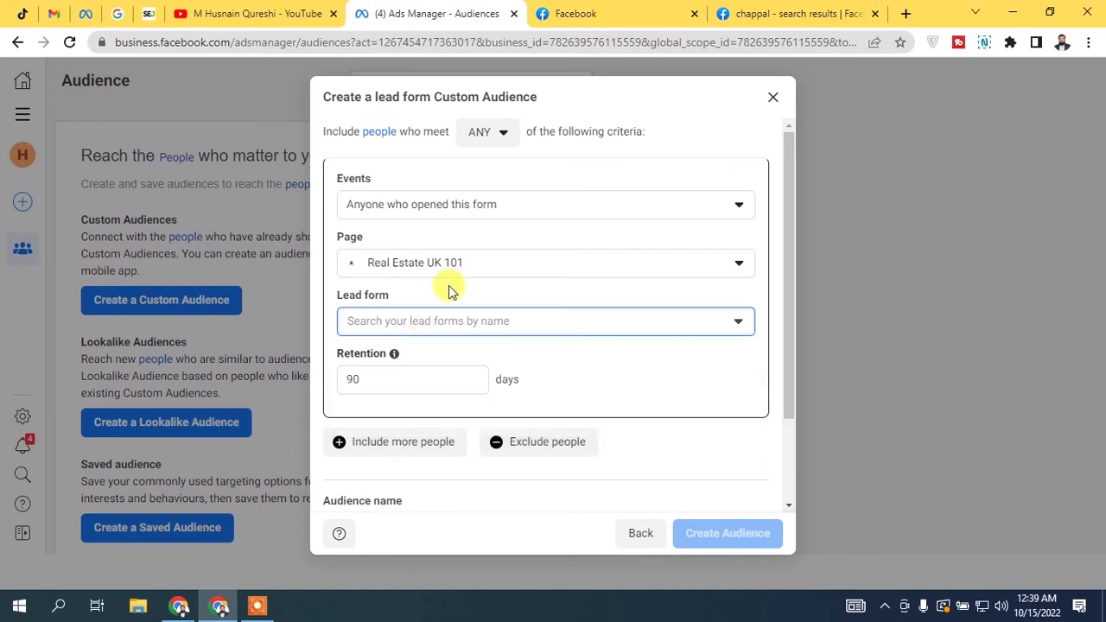
Examine the lead form audience's event options and its ANY/ALL criteria setting, and return to the audience sources
left_click(484, 212)
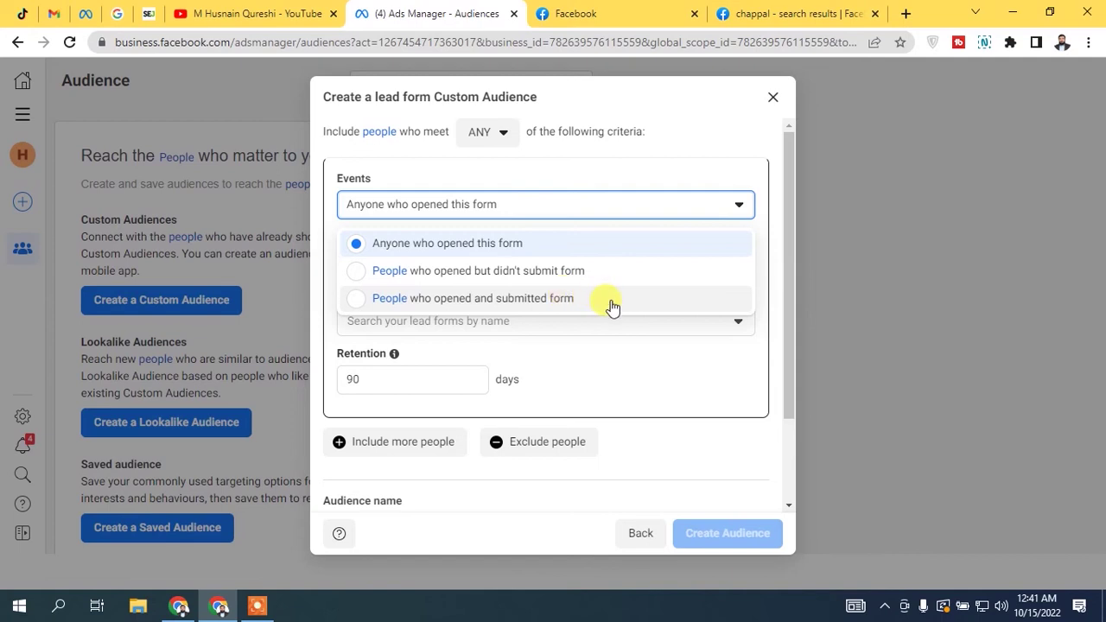
left_click(550, 207)
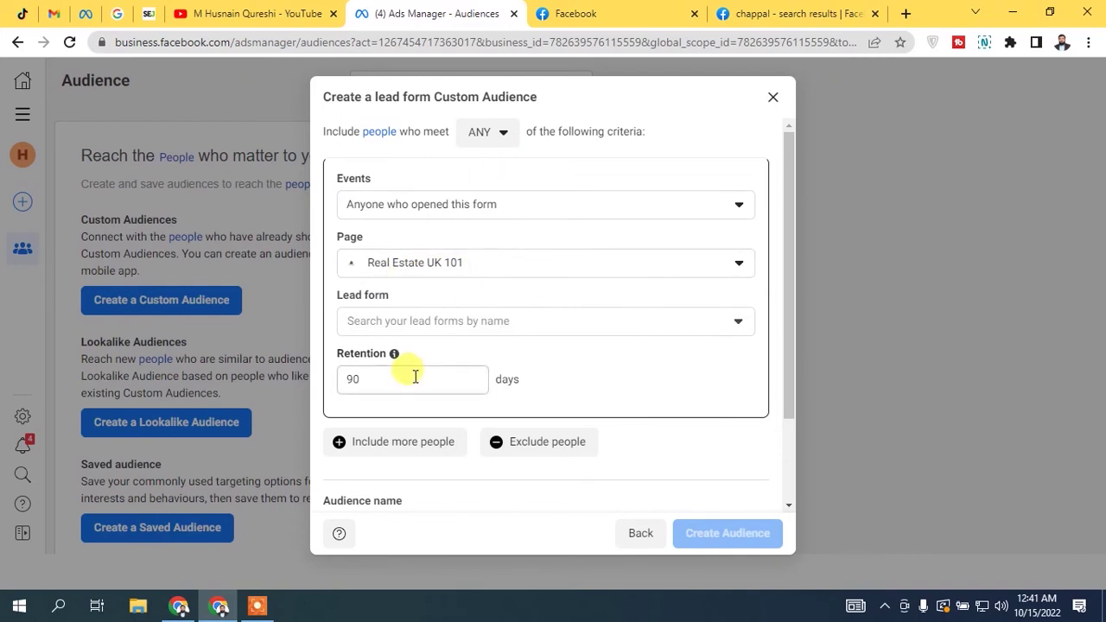
scroll(563, 356, "down", 2)
scroll(605, 317, "up", 2)
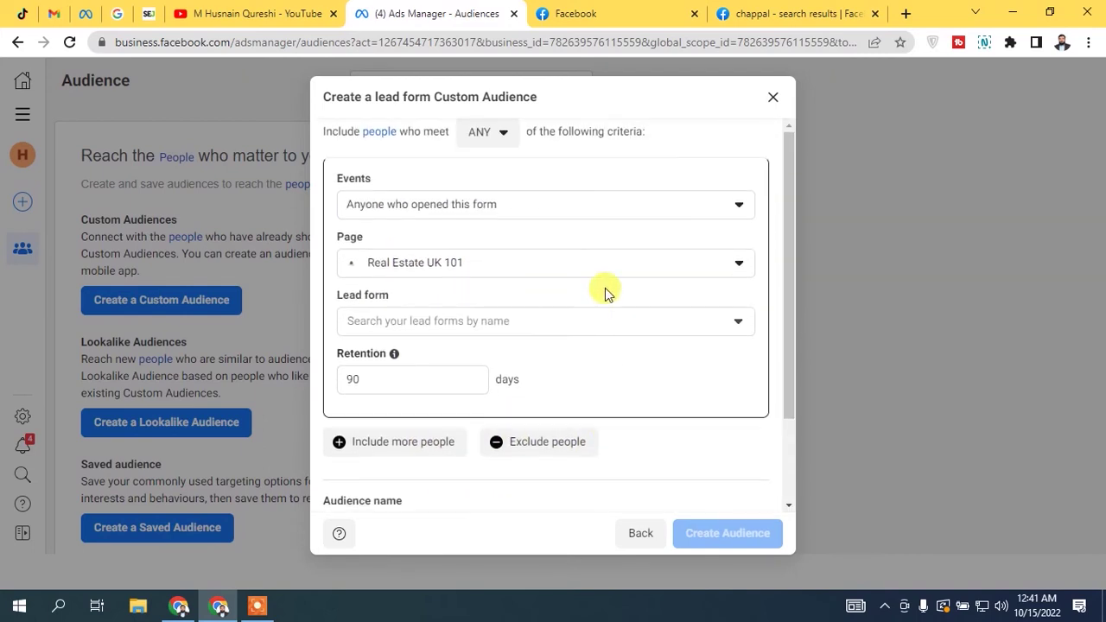
left_click(486, 149)
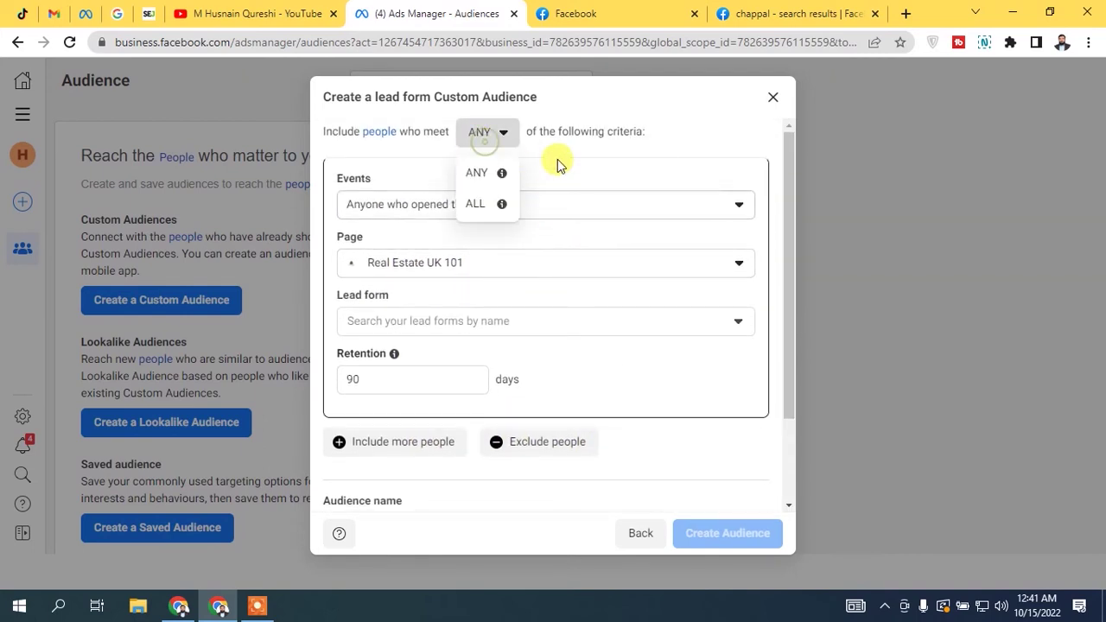
left_click(637, 129)
left_click(641, 534)
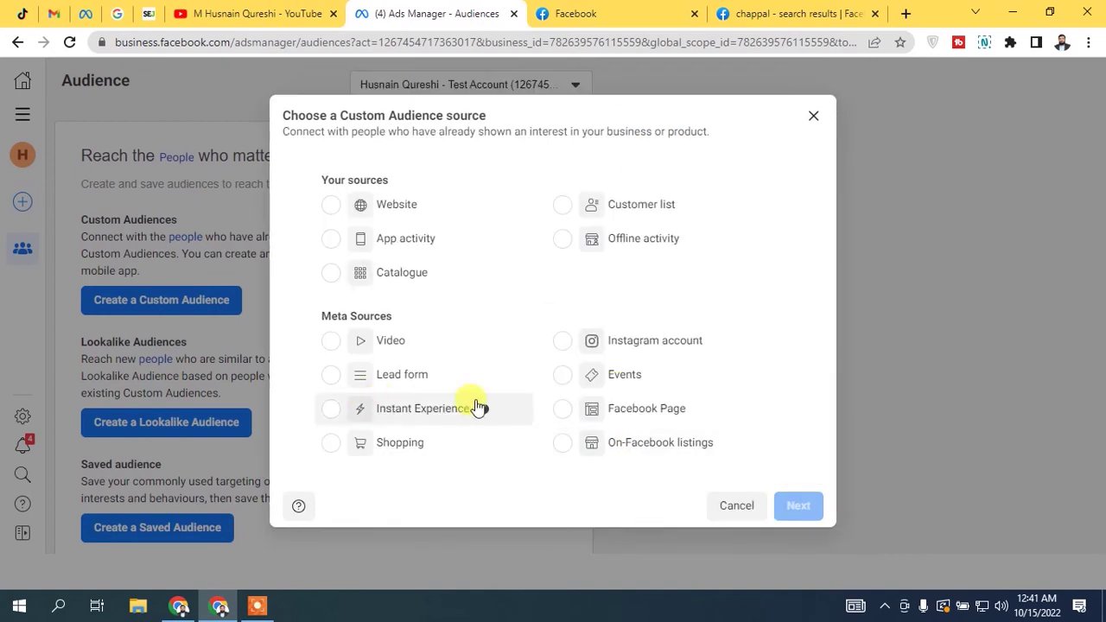
Open an Events custom audience, examine all its segment options from event responses to ticket purchases, and return to the audience sources
left_click(634, 378)
left_click(797, 506)
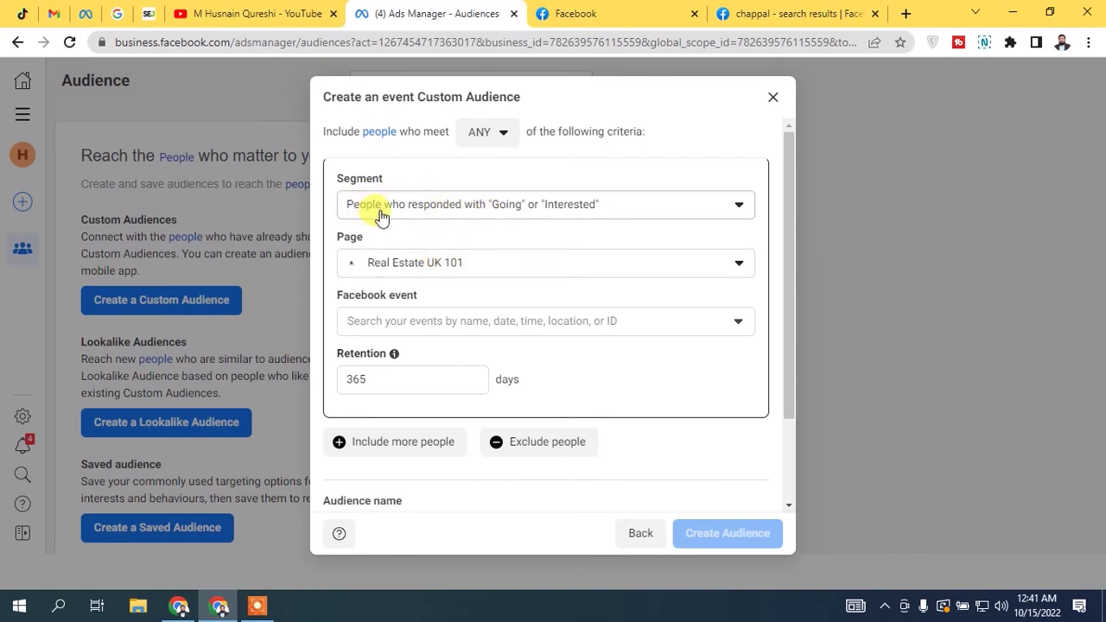
left_click(588, 213)
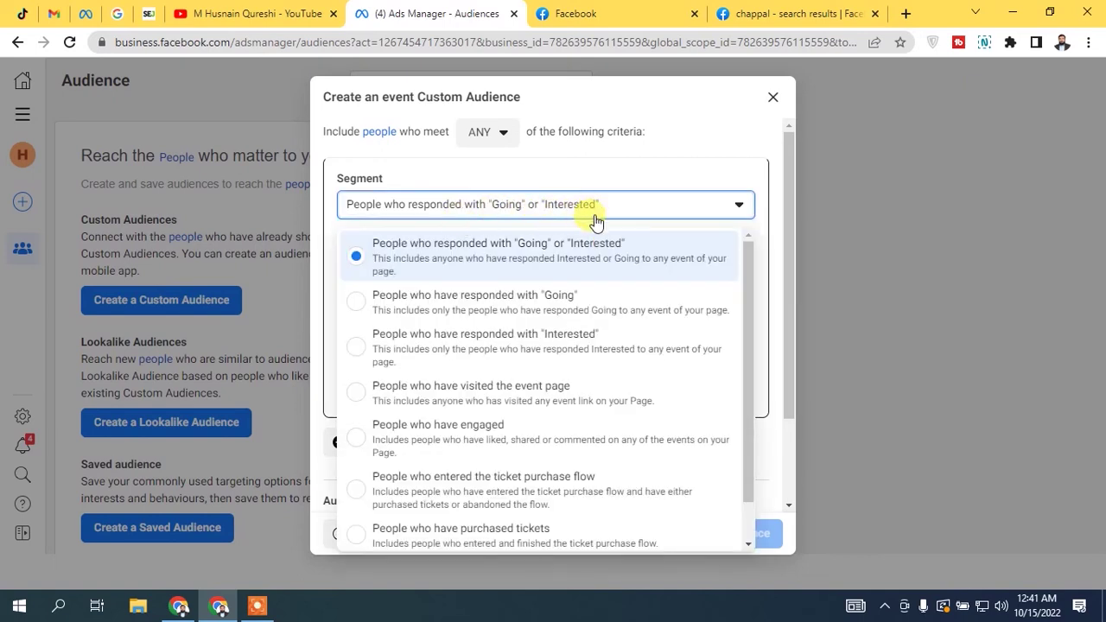
scroll(489, 373, "down", 1)
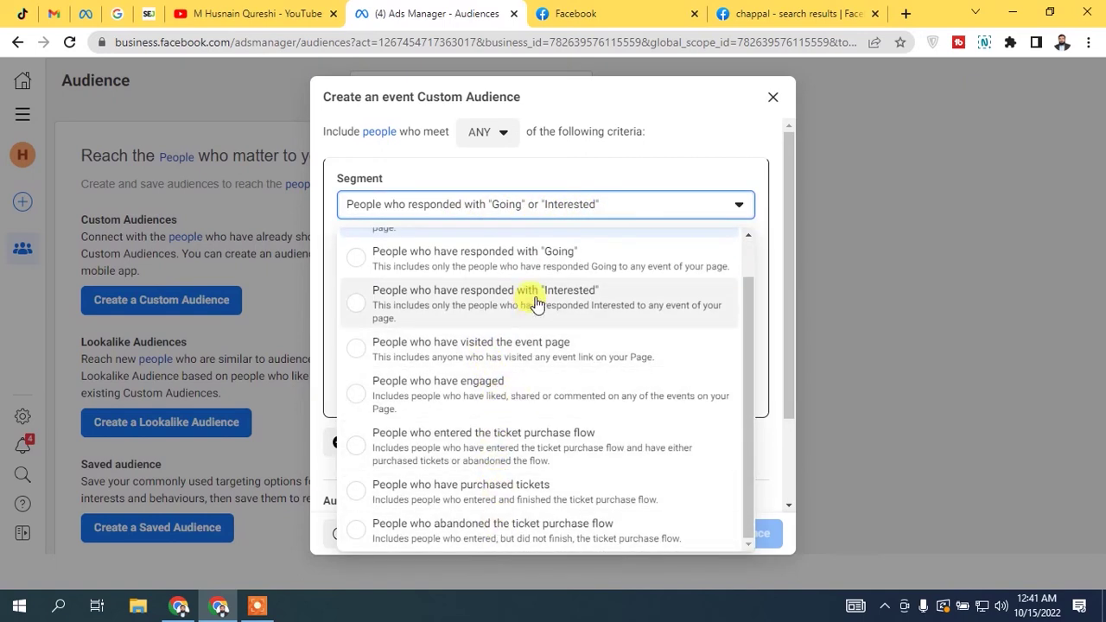
scroll(527, 346, "up", 1)
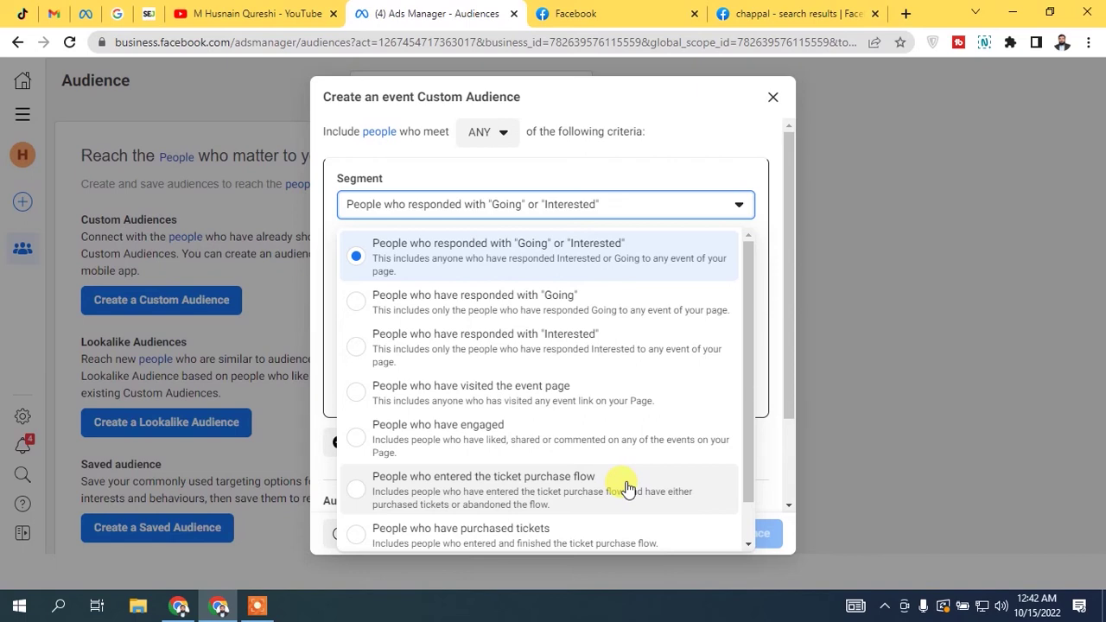
scroll(627, 488, "down", 1)
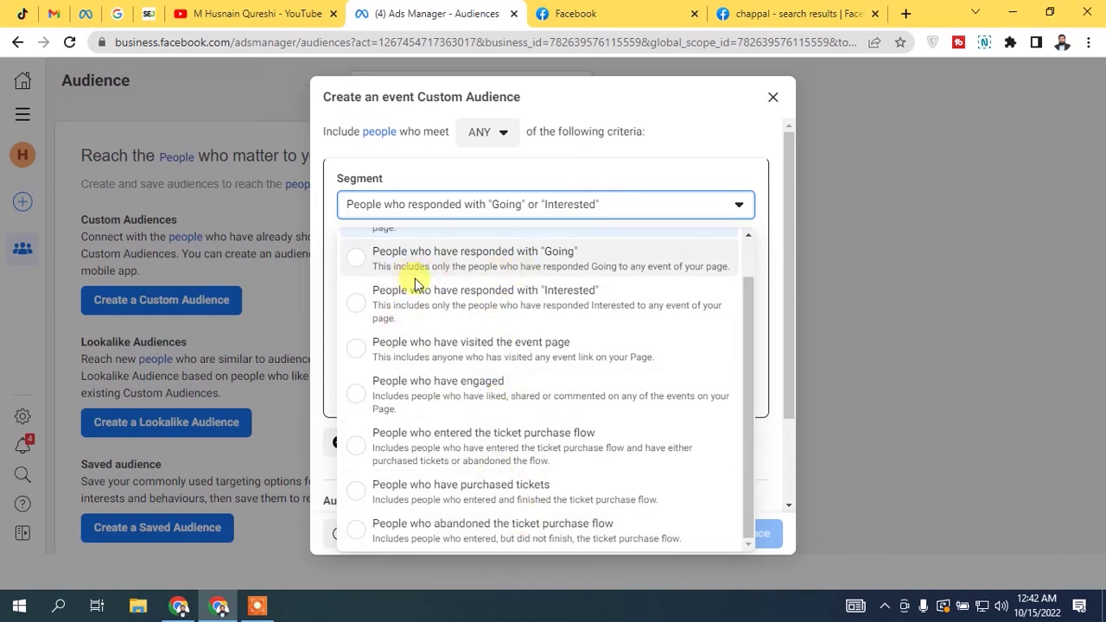
left_click(671, 216)
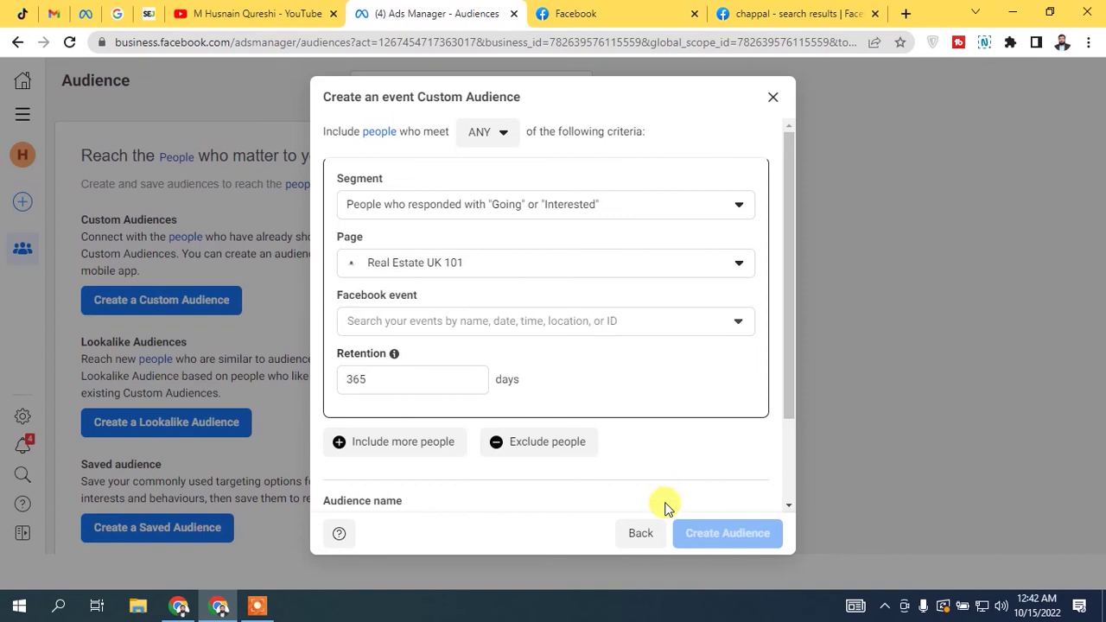
left_click(640, 532)
Open an Instant Experience custom audience, examine its event options and available Instant Experiences, and return to the audience sources
left_click(386, 422)
left_click(796, 505)
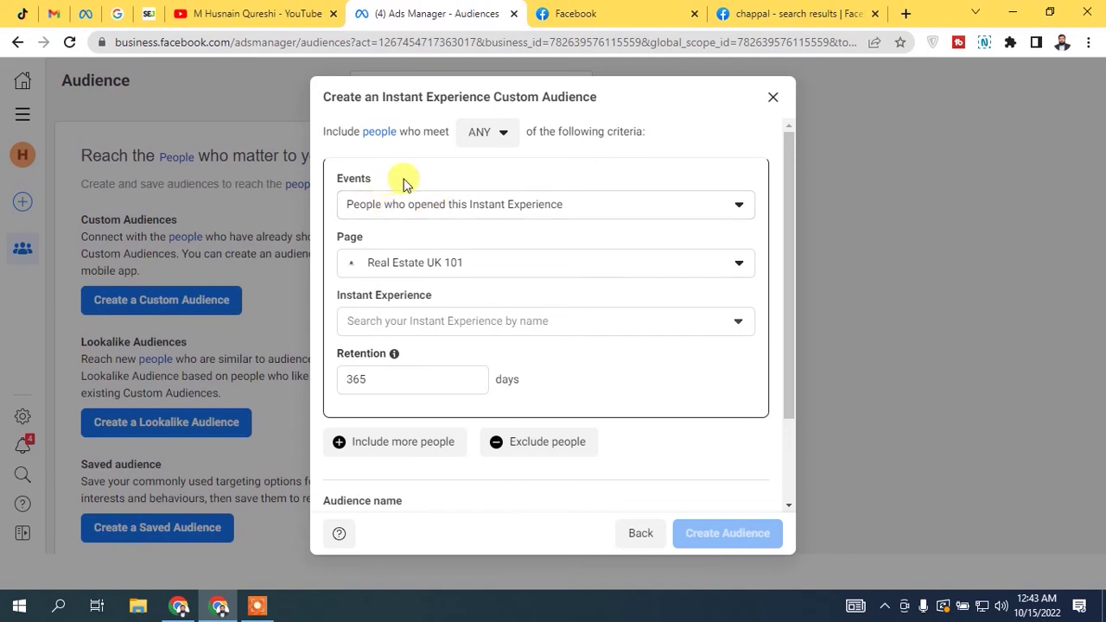
left_click(598, 207)
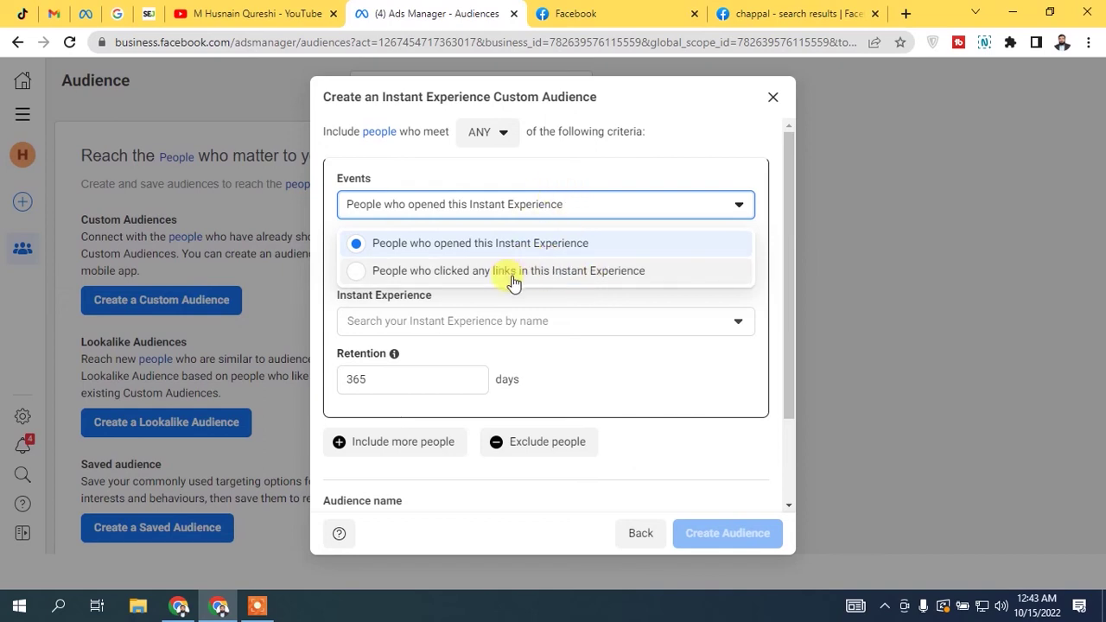
left_click(510, 243)
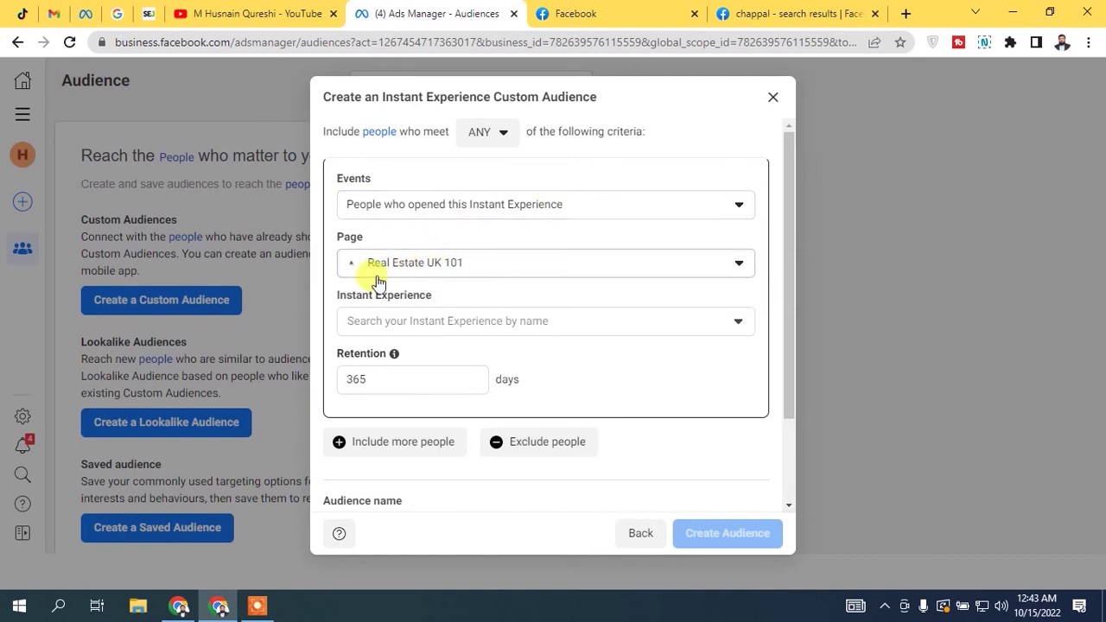
left_click(438, 320)
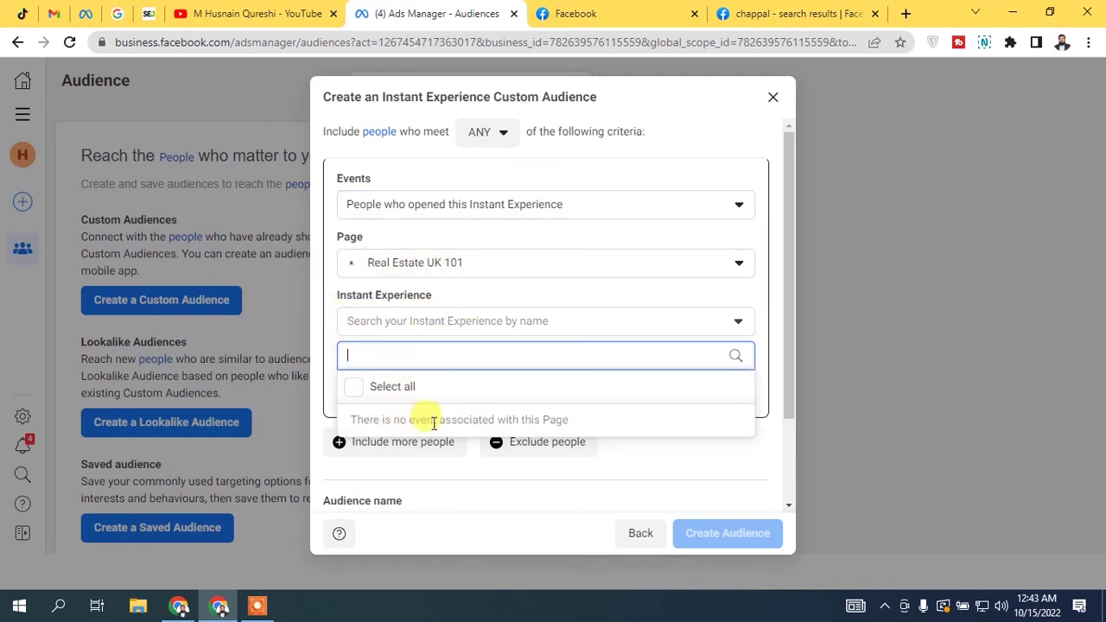
left_click(508, 292)
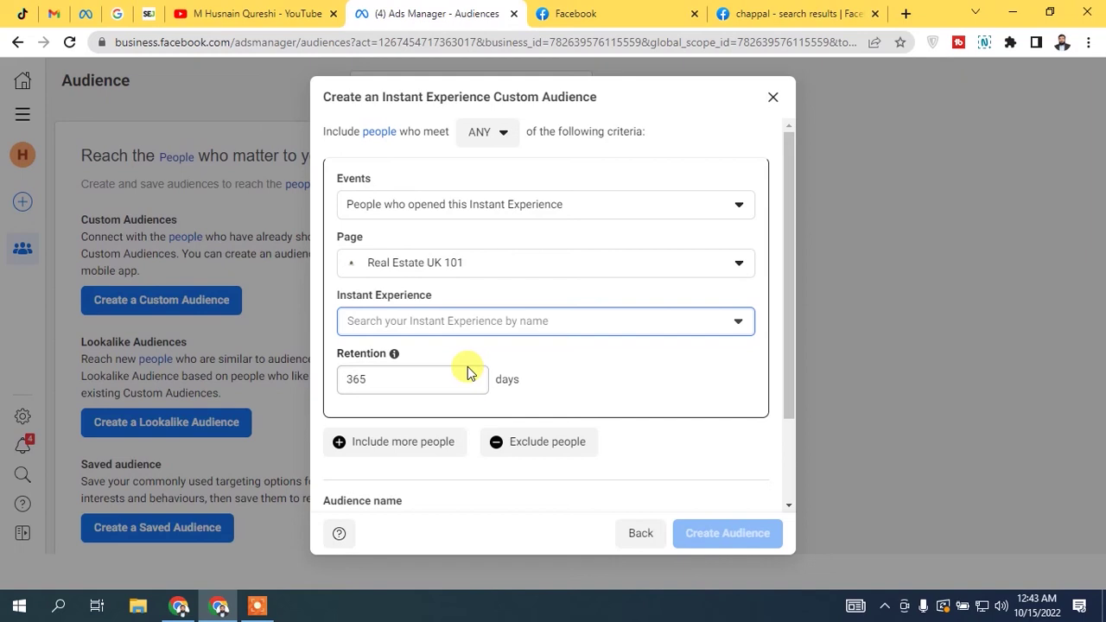
left_click(638, 532)
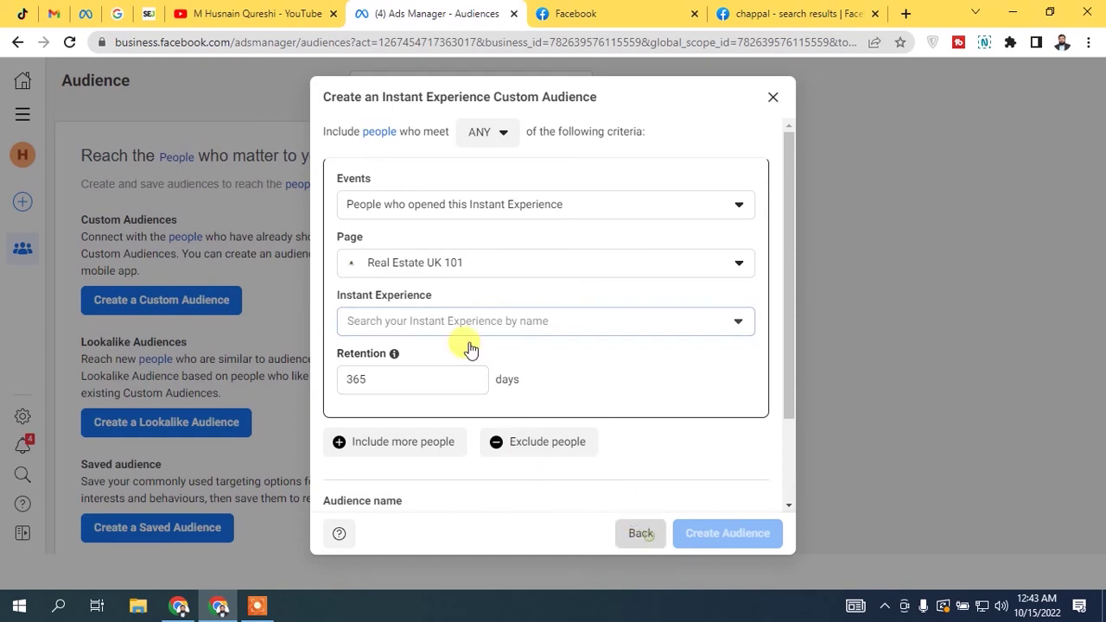
Open a Facebook Page custom audience, examine its event options for the Real Estate UK 101 page, and go back to the audience sources
left_click(563, 408)
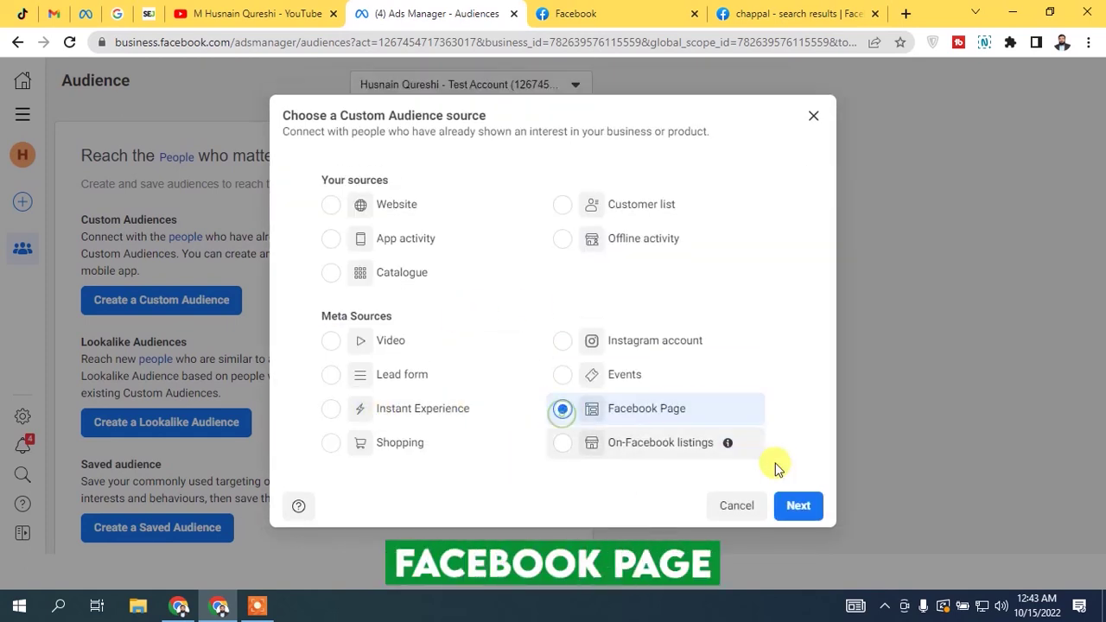
left_click(796, 505)
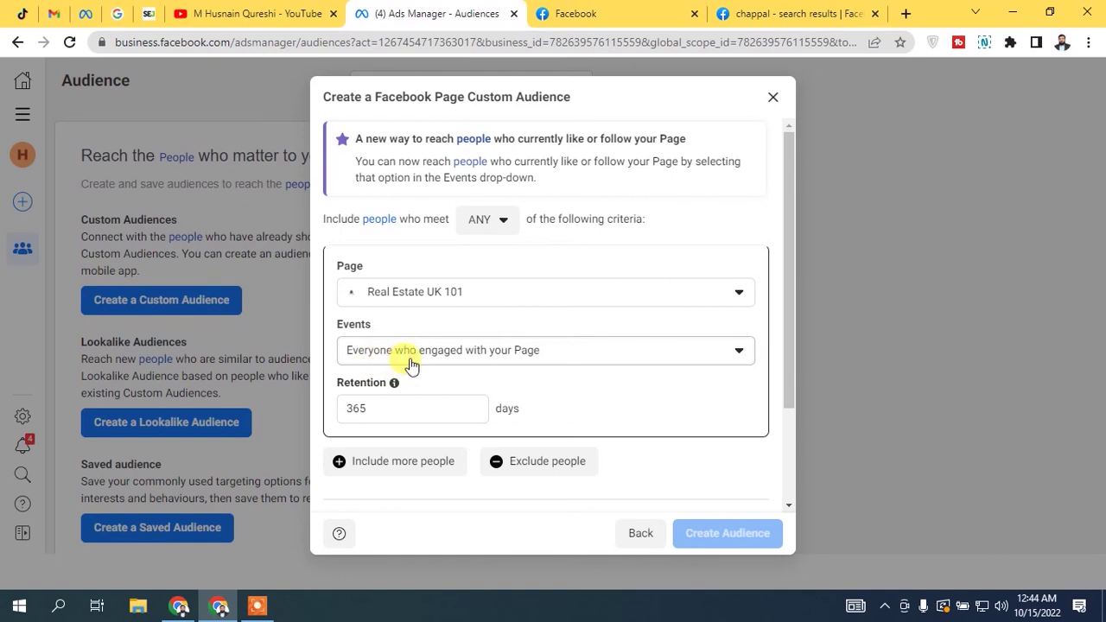
left_click(464, 363)
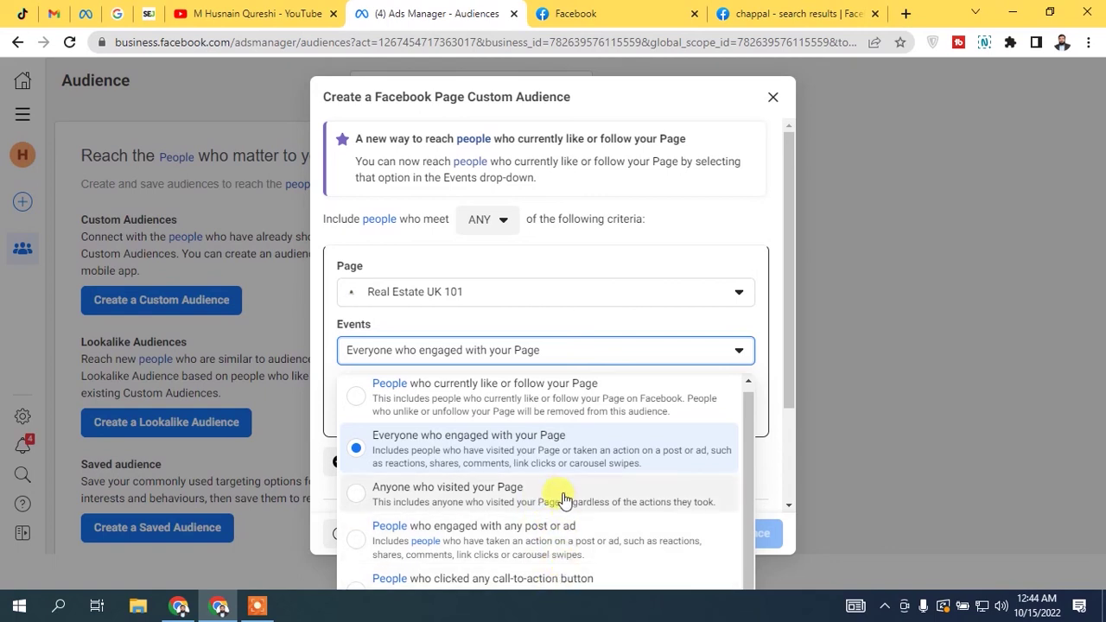
left_click(558, 259)
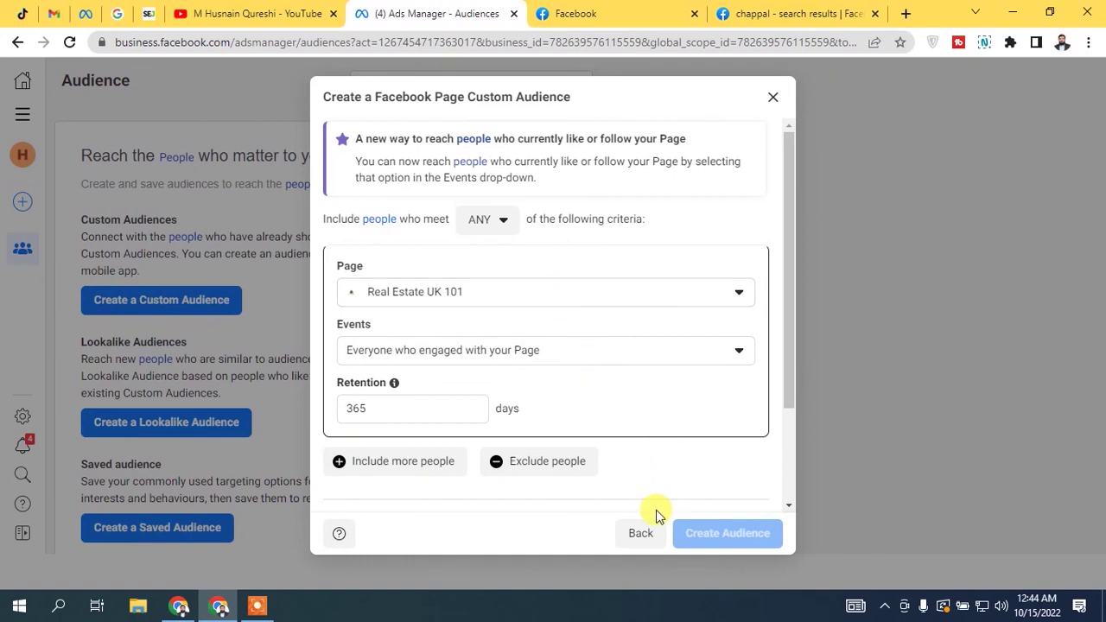
left_click(647, 535)
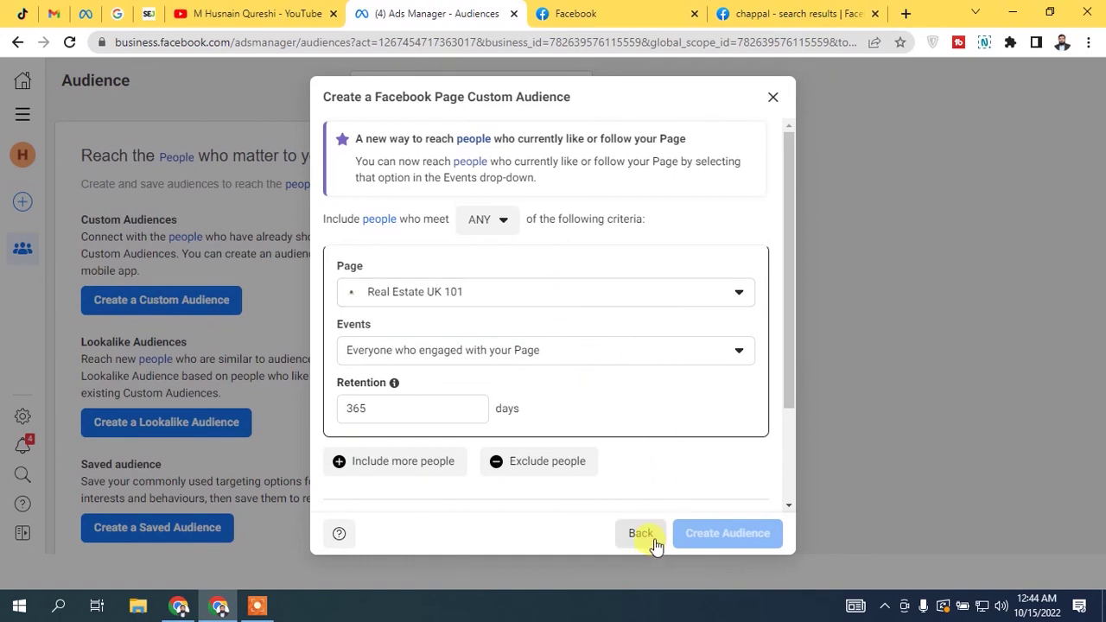
Open a Shopping custom audience and examine its platform and Page choices
left_click(390, 449)
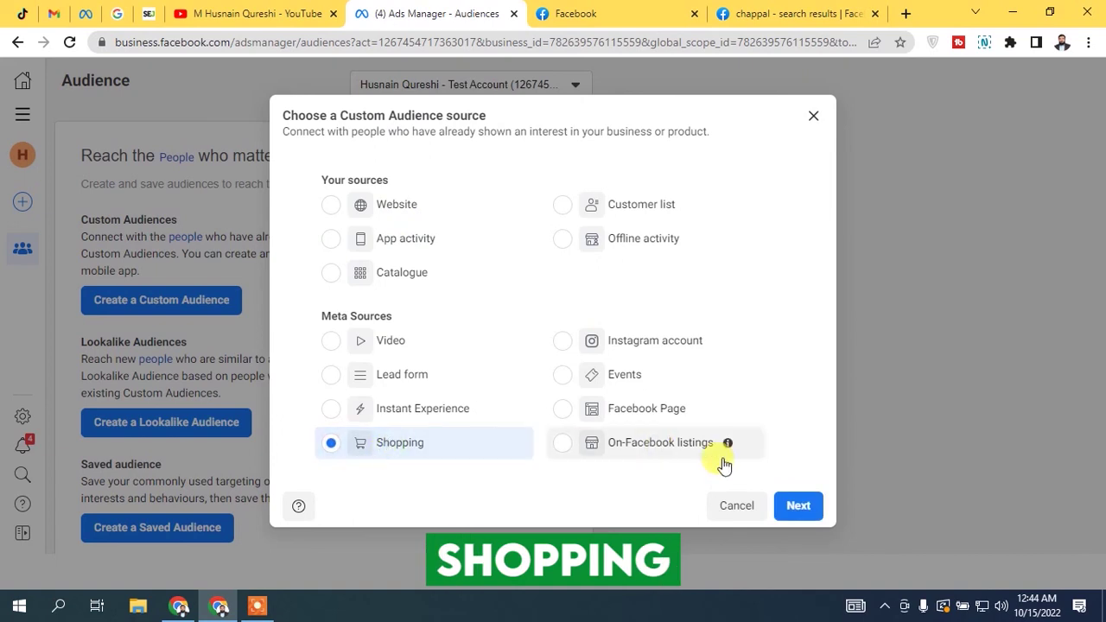
left_click(799, 508)
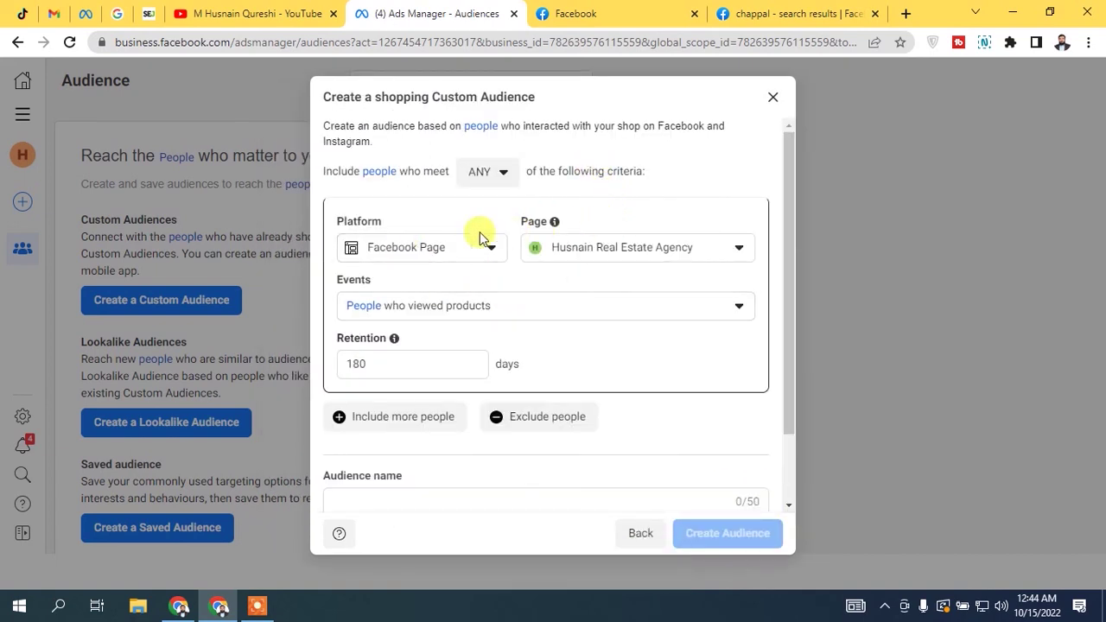
left_click(414, 249)
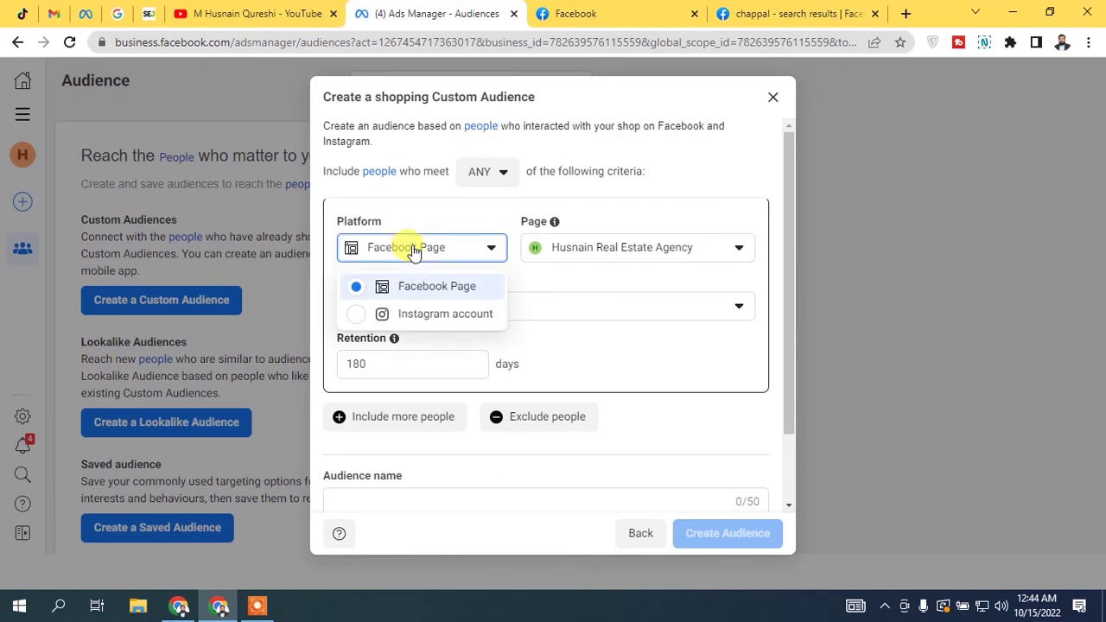
left_click(599, 247)
left_click(666, 249)
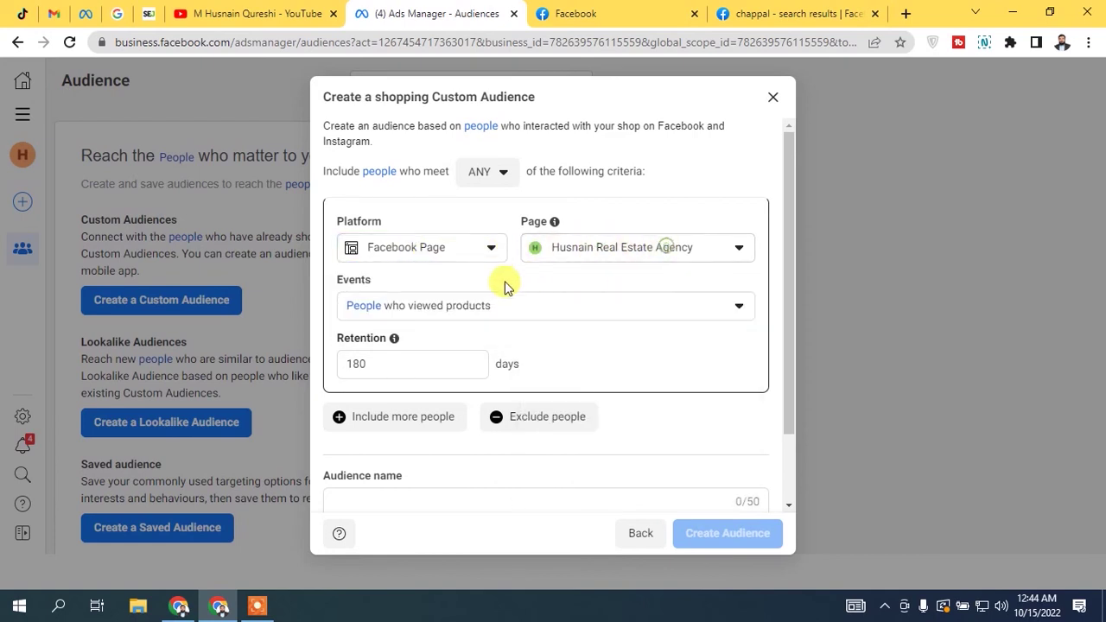
Examine the shopping audience's event options from product views to purchases, and return to the audience sources
left_click(489, 306)
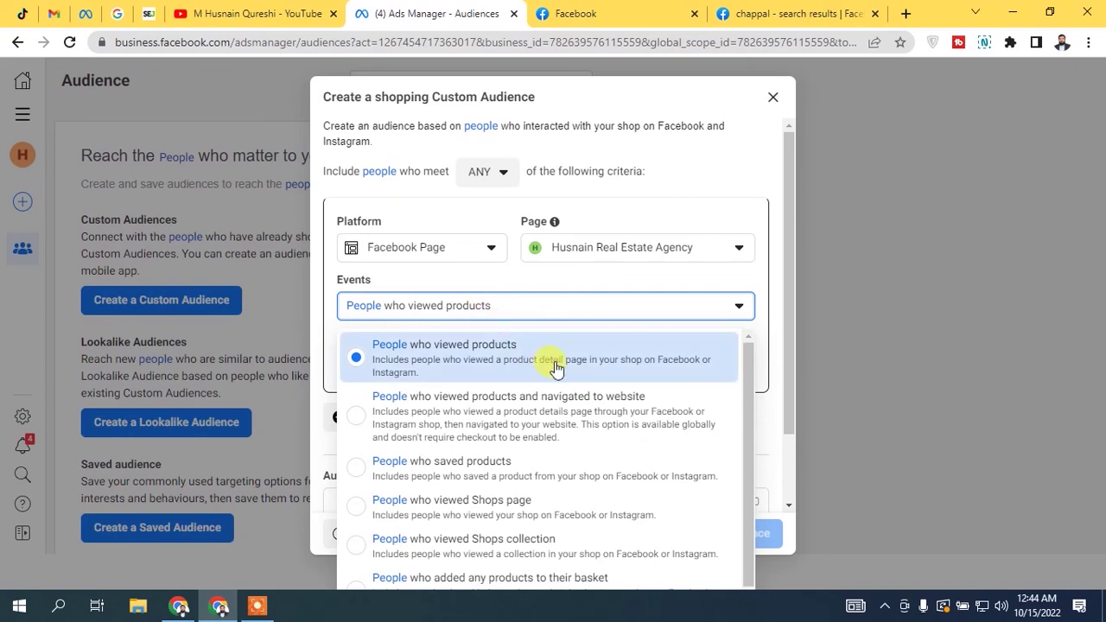
scroll(560, 414, "down", 2)
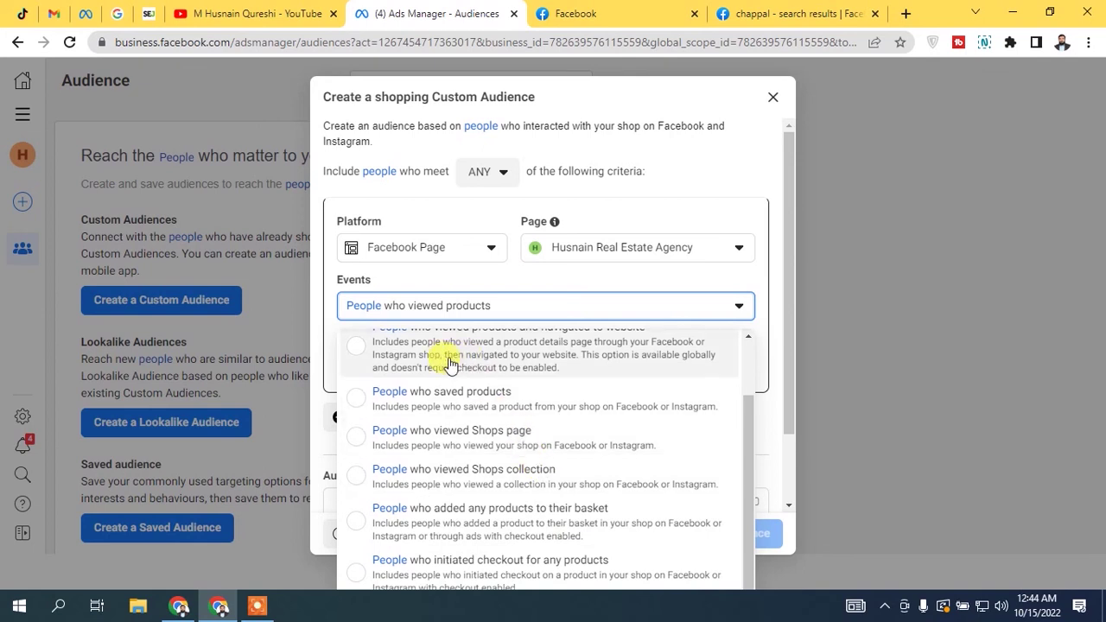
scroll(486, 424, "up", 2)
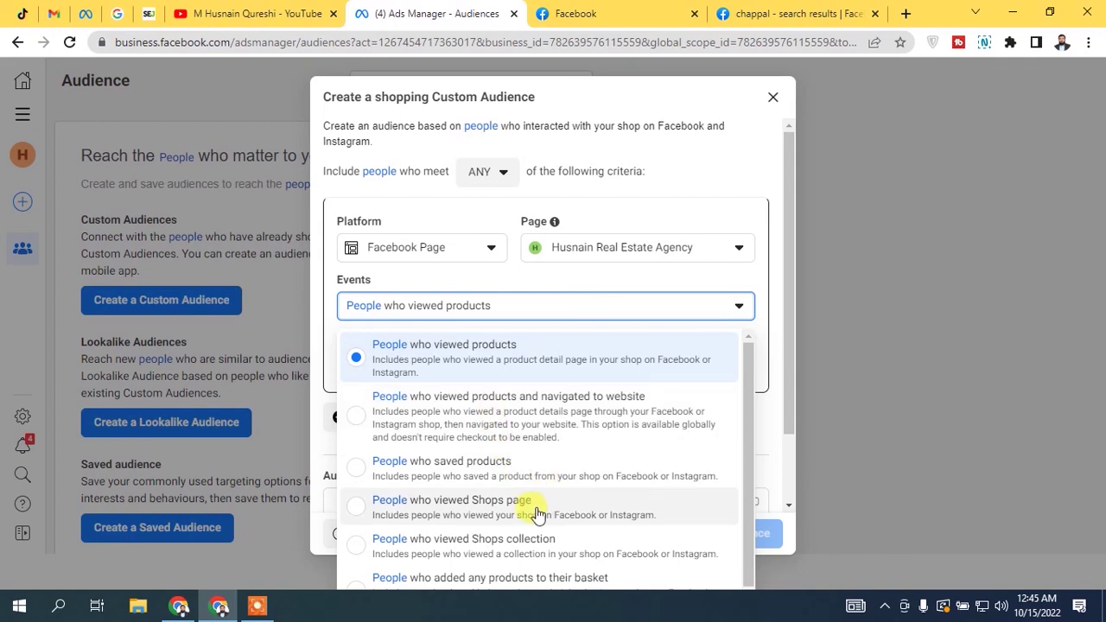
scroll(553, 512, "down", 1)
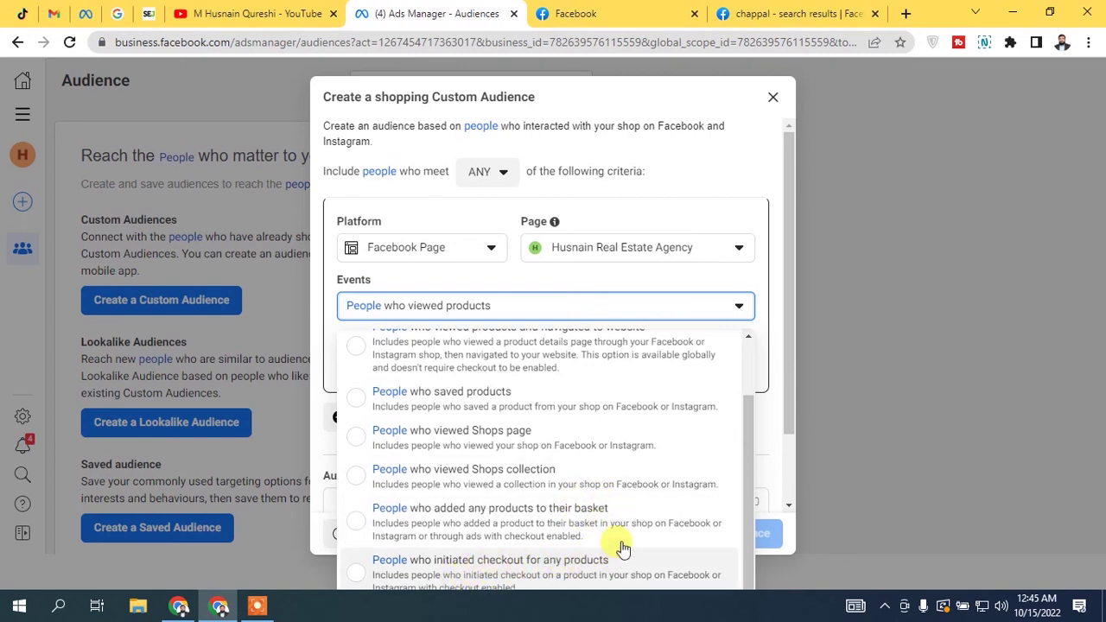
scroll(784, 388, "down", 1)
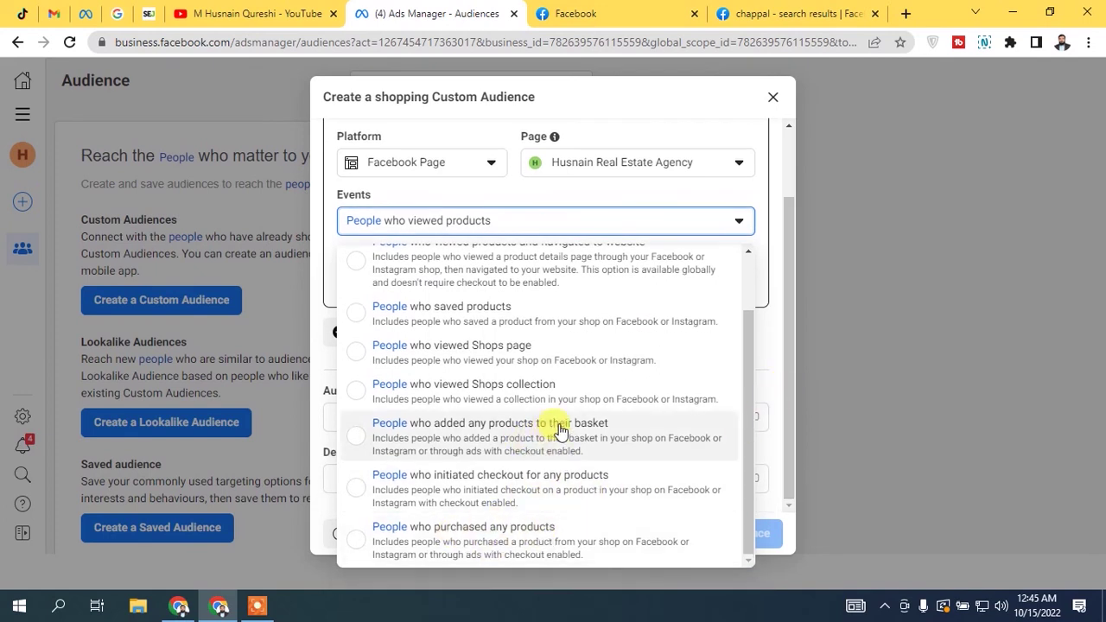
left_click(557, 220)
scroll(587, 389, "up", 1)
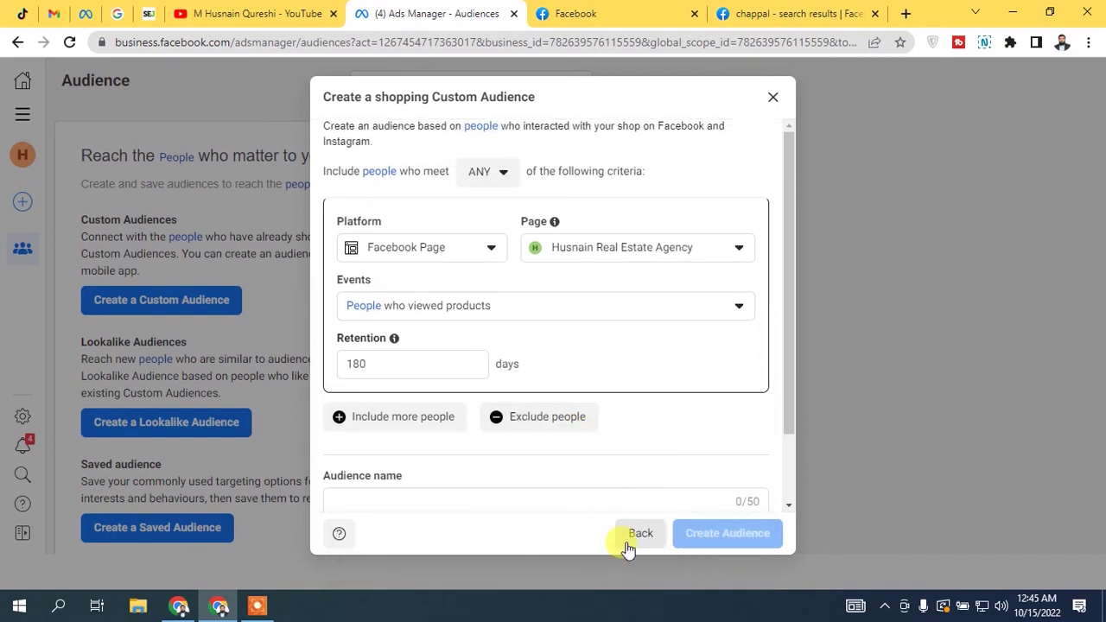
left_click(640, 533)
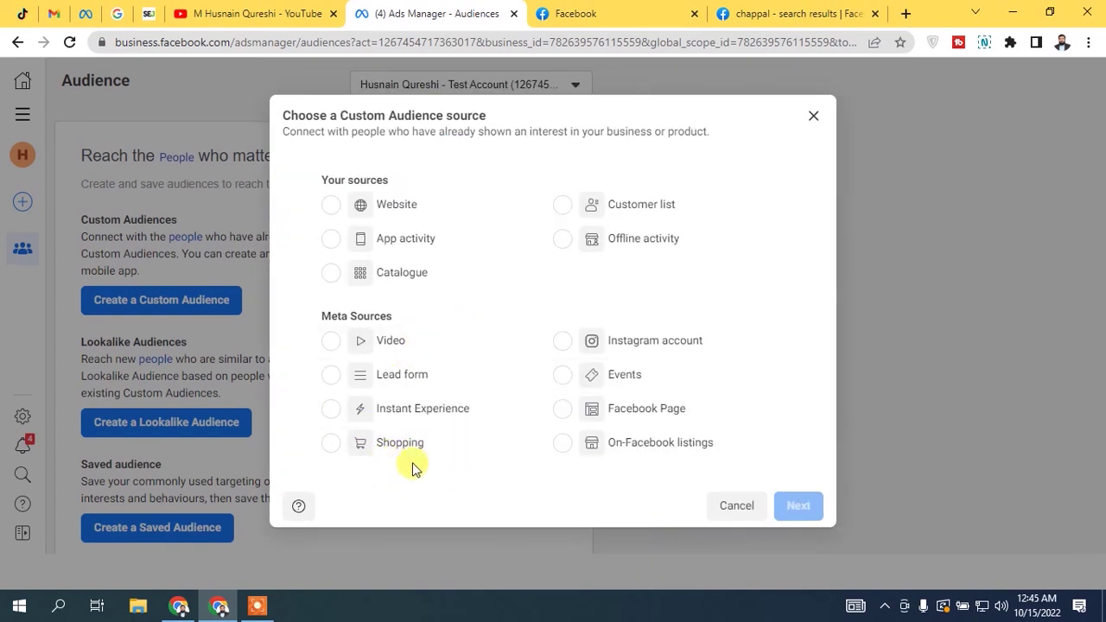
Open an On-Facebook listings custom audience, examine its event options for catalogue products, and return to the audience sources
left_click(636, 451)
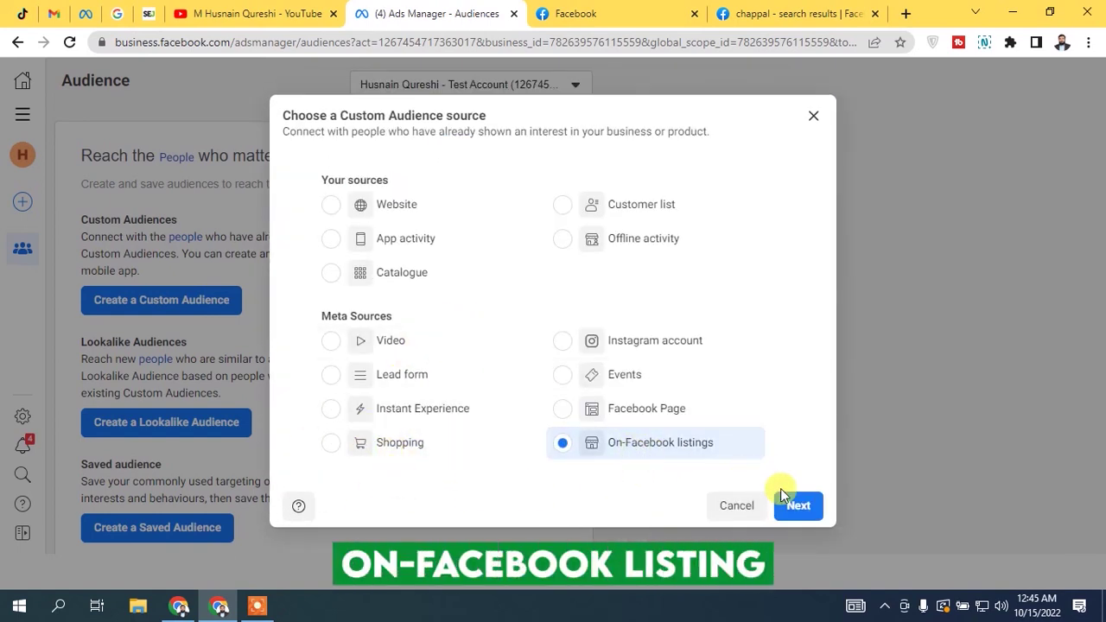
left_click(797, 505)
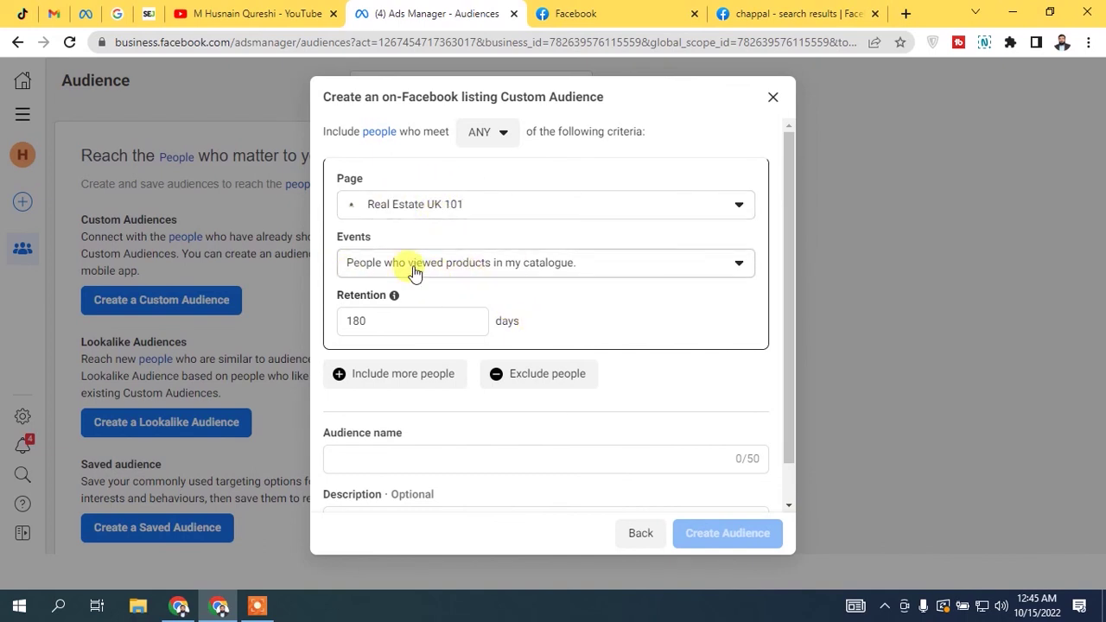
left_click(563, 271)
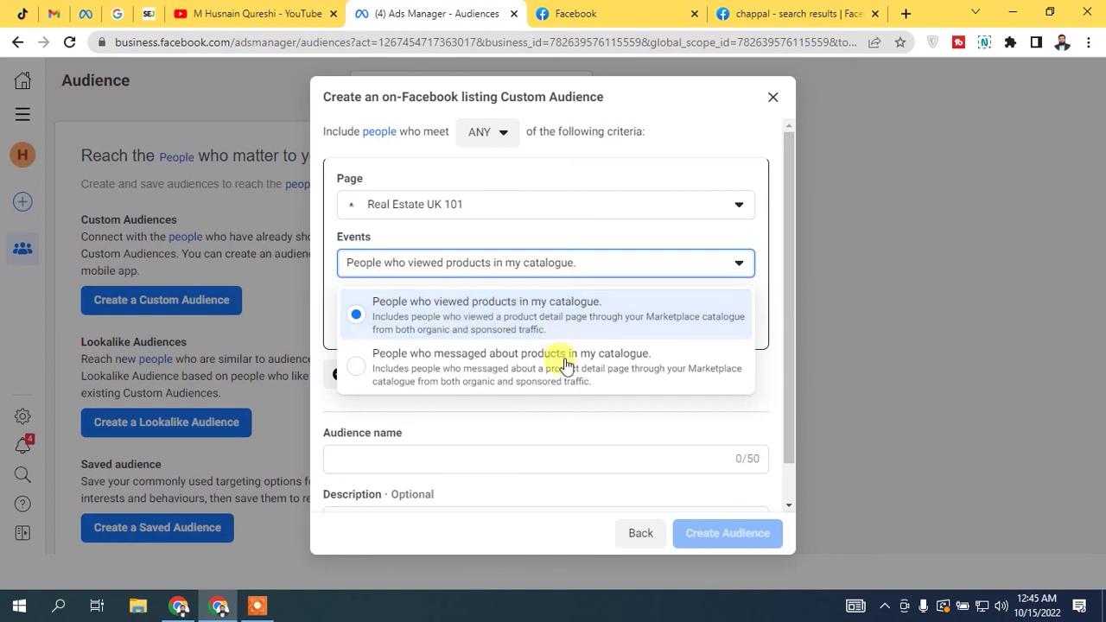
left_click(637, 267)
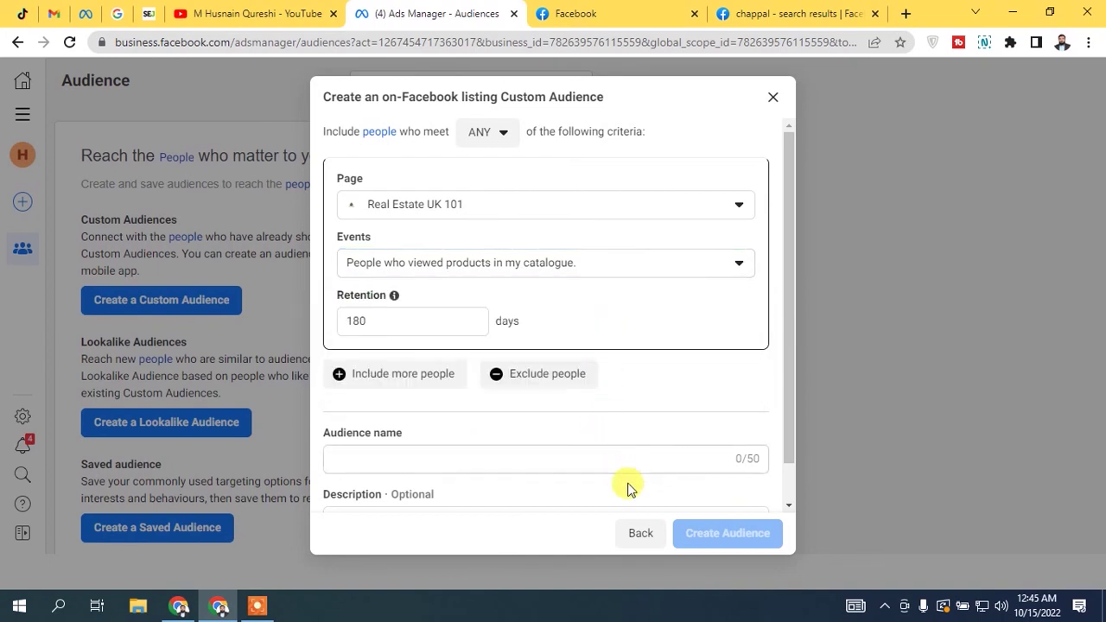
left_click(640, 533)
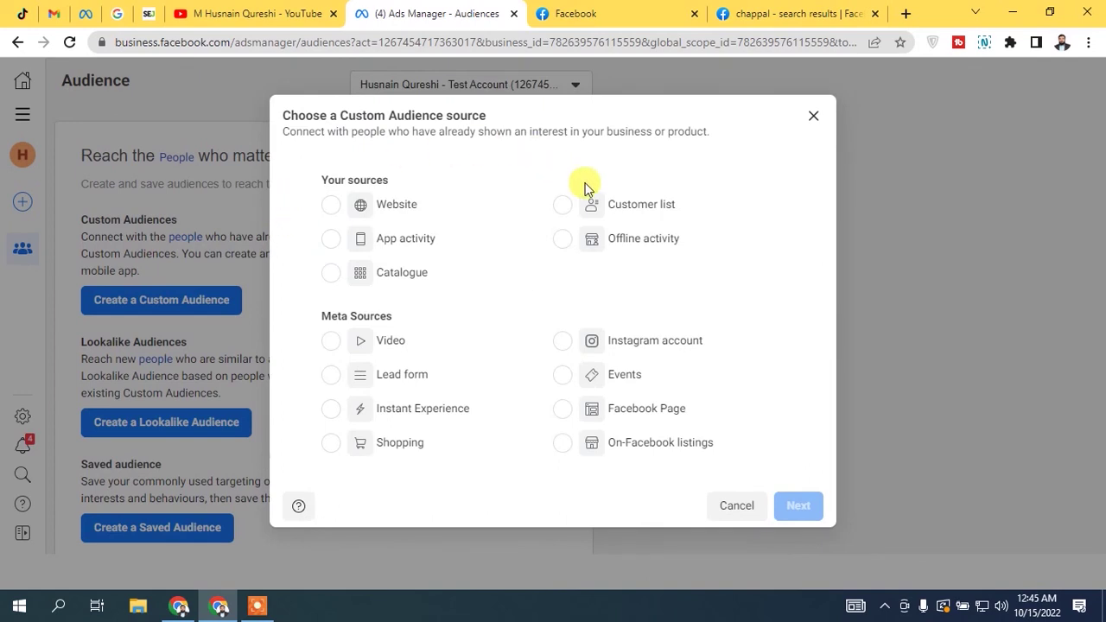